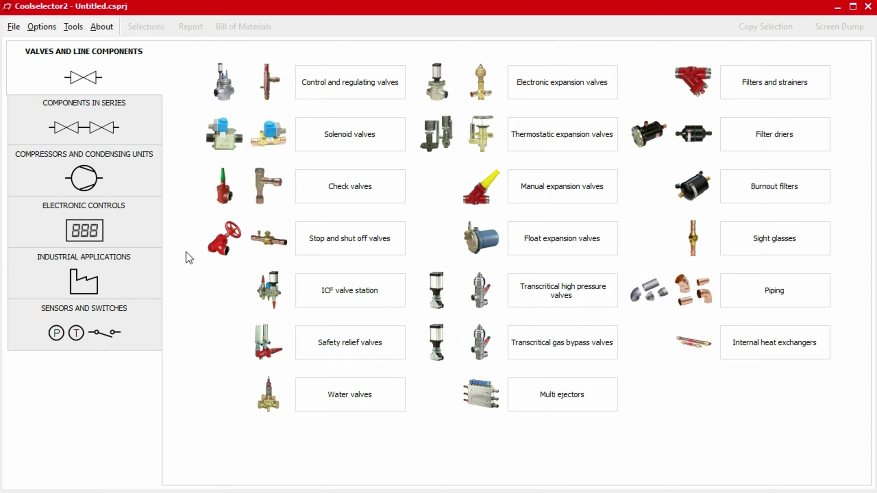
Step: Browse the components in series, compressors, electronic controls, industrial applications and sensors categories
{"action": "left_click", "coordinate": [135, 124]}
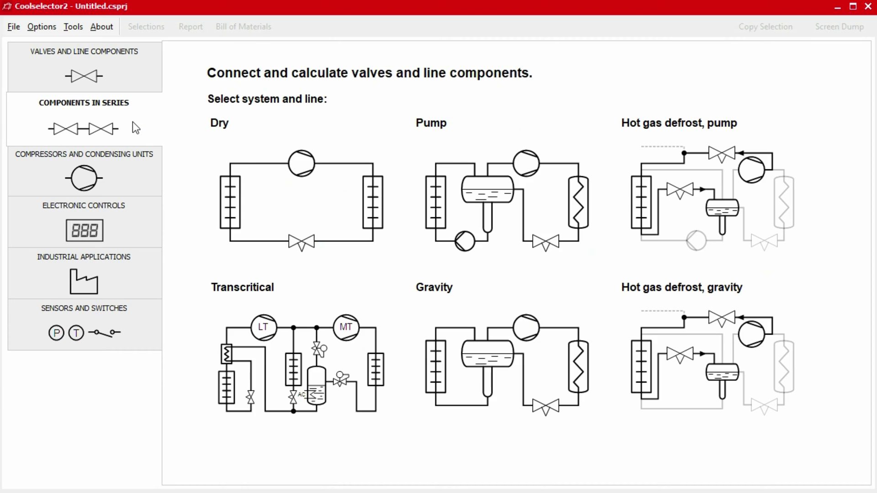
{"action": "left_click", "coordinate": [121, 181]}
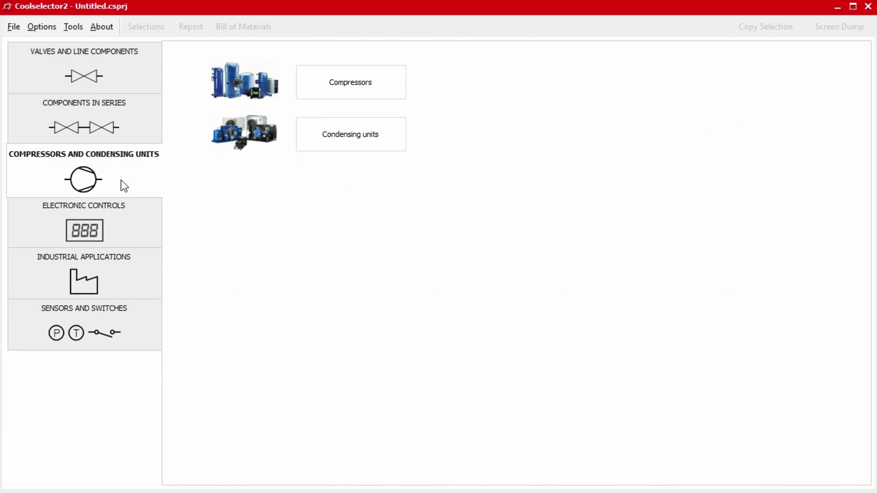
{"action": "left_click", "coordinate": [121, 227]}
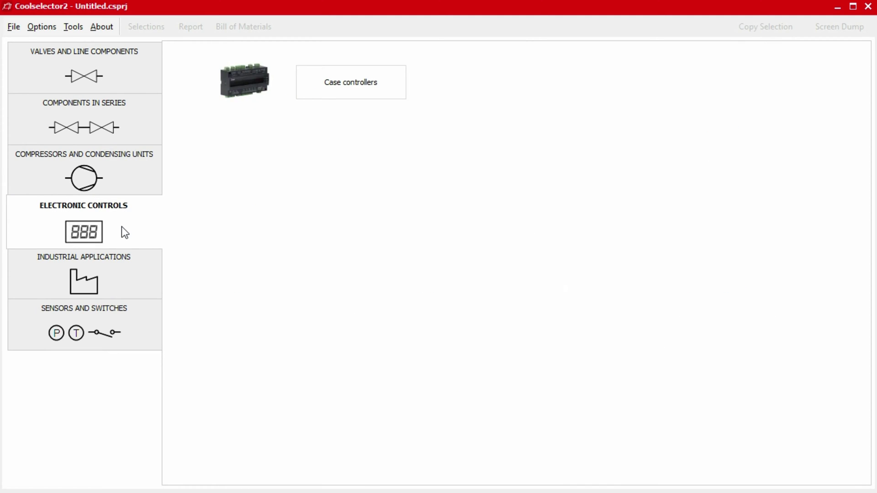
{"action": "left_click", "coordinate": [120, 277]}
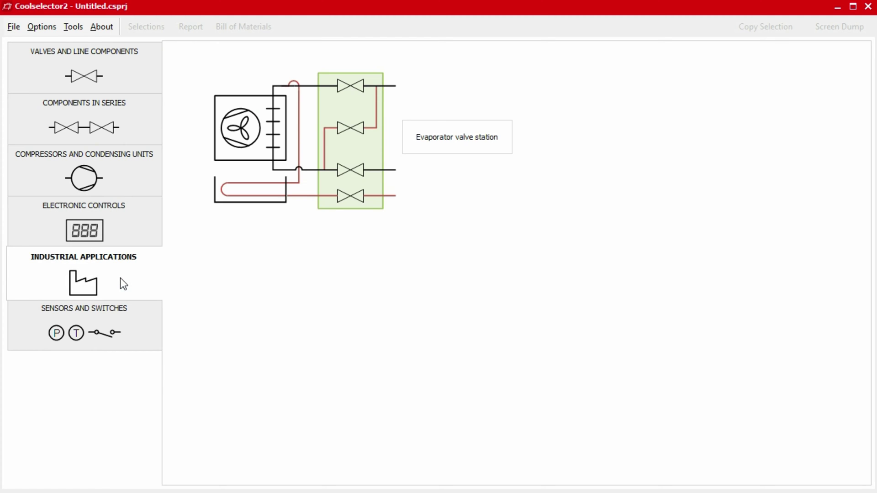
{"action": "left_click", "coordinate": [124, 332]}
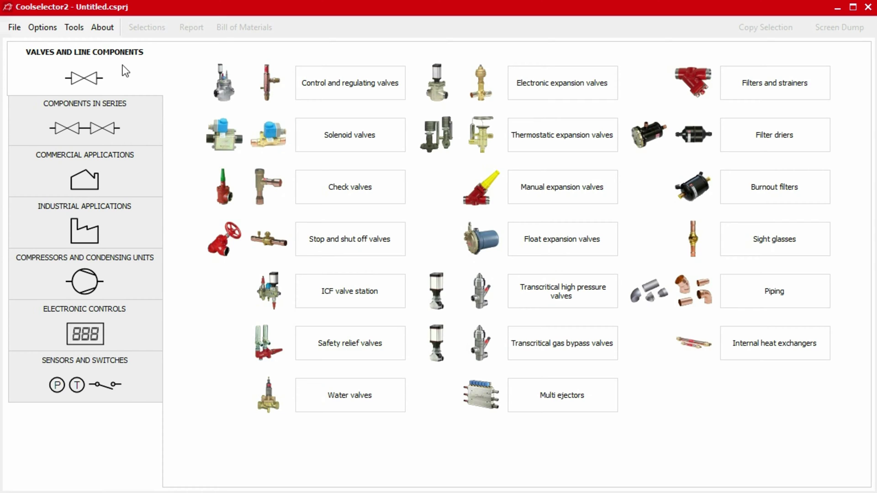
Step: Start a burnout filter selection: dry system, suction line, R134a, all connections, DCR-DA family
{"action": "left_click", "coordinate": [777, 189]}
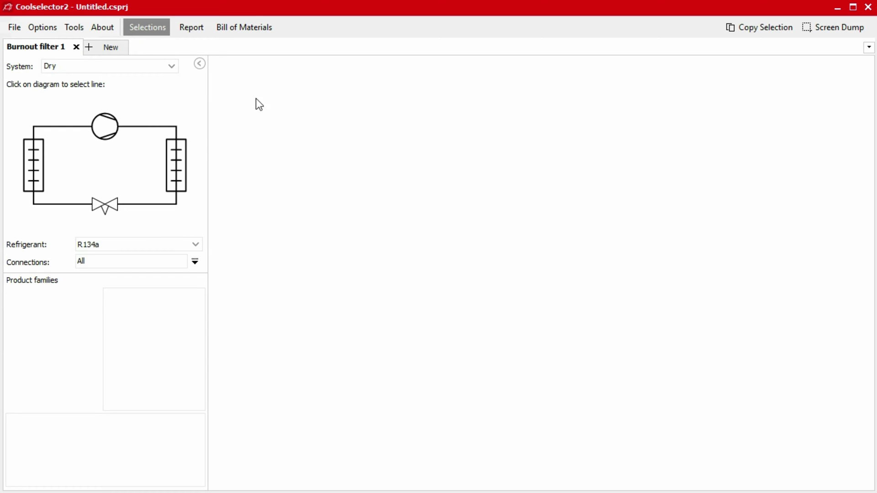
{"action": "left_click", "coordinate": [165, 67]}
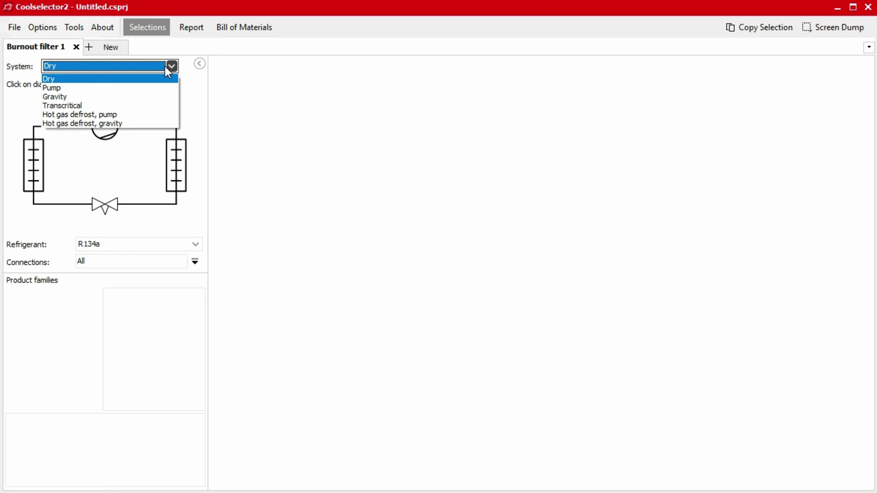
{"action": "left_click", "coordinate": [165, 66]}
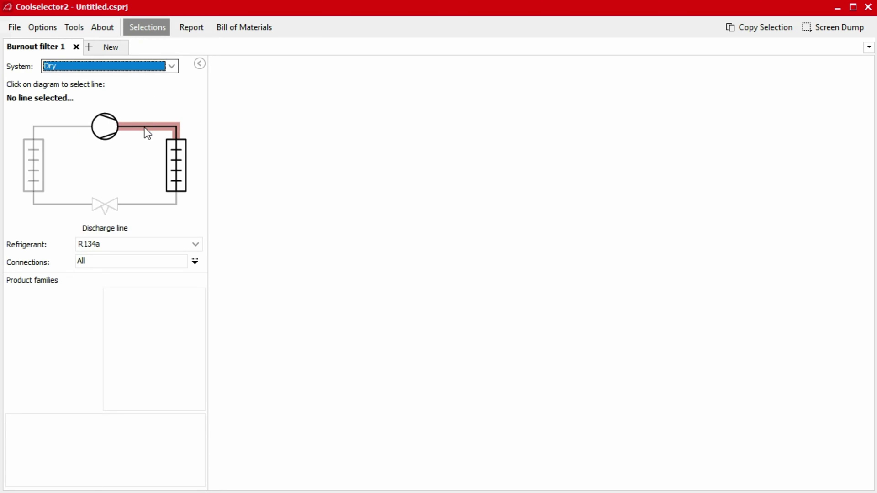
{"action": "left_click", "coordinate": [59, 130]}
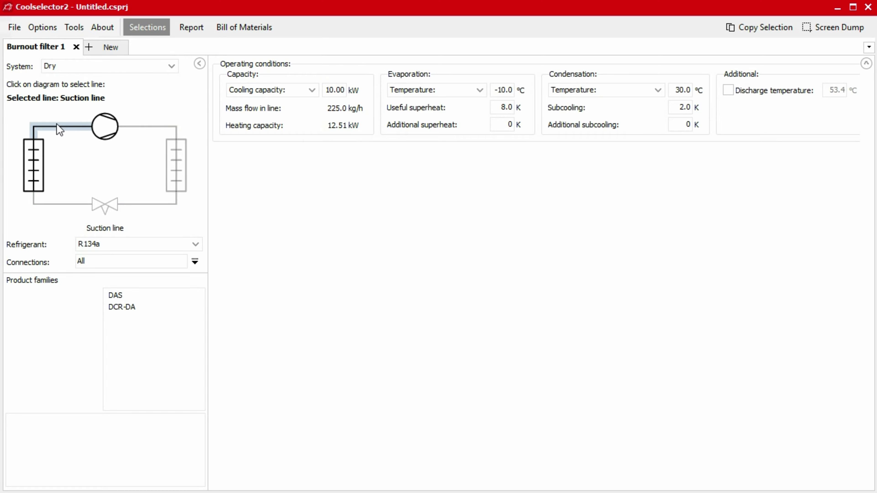
{"action": "left_click", "coordinate": [197, 244]}
{"action": "left_click", "coordinate": [197, 245]}
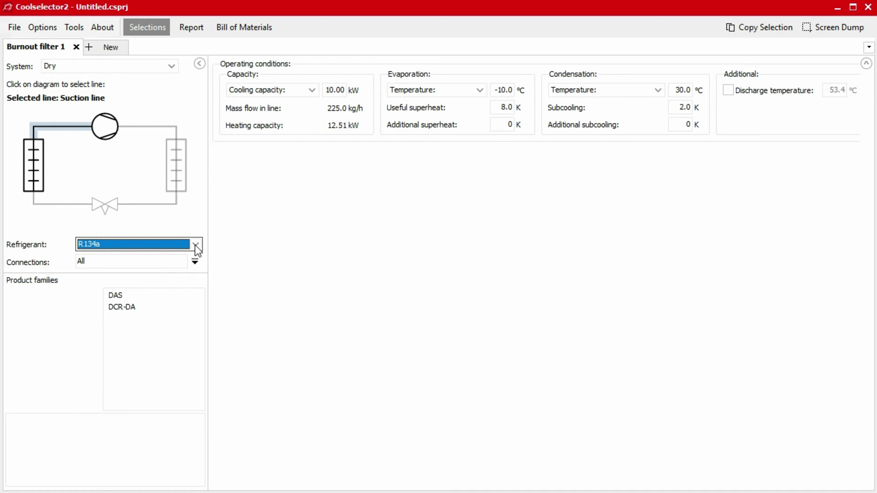
{"action": "left_click", "coordinate": [195, 261]}
{"action": "left_click", "coordinate": [198, 263]}
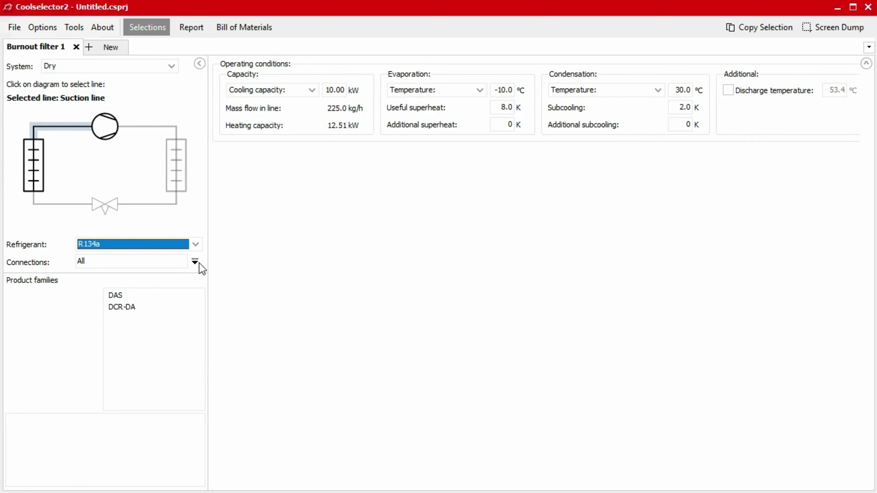
{"action": "left_click", "coordinate": [119, 308]}
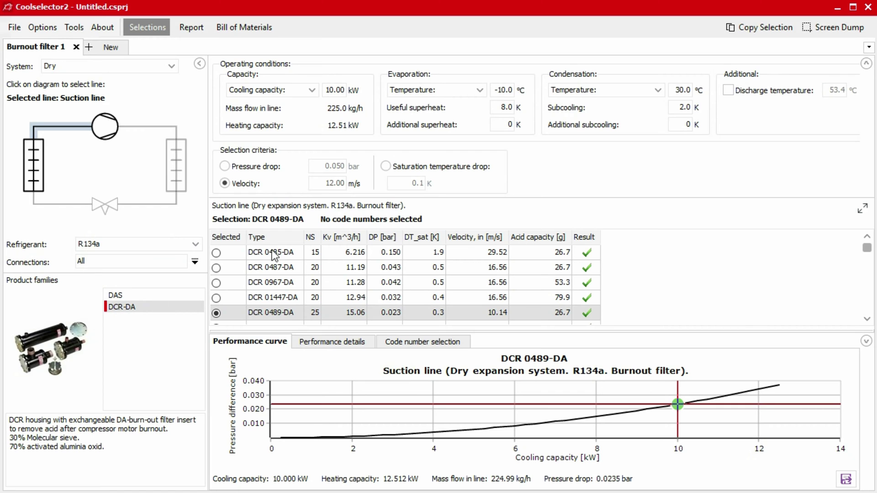
Step: Try 20 kW cooling capacity, -20 °C evaporation and 20 °C condensation temperatures
{"action": "left_click_drag", "start_coordinate": [347, 90], "coordinate": [317, 90]}
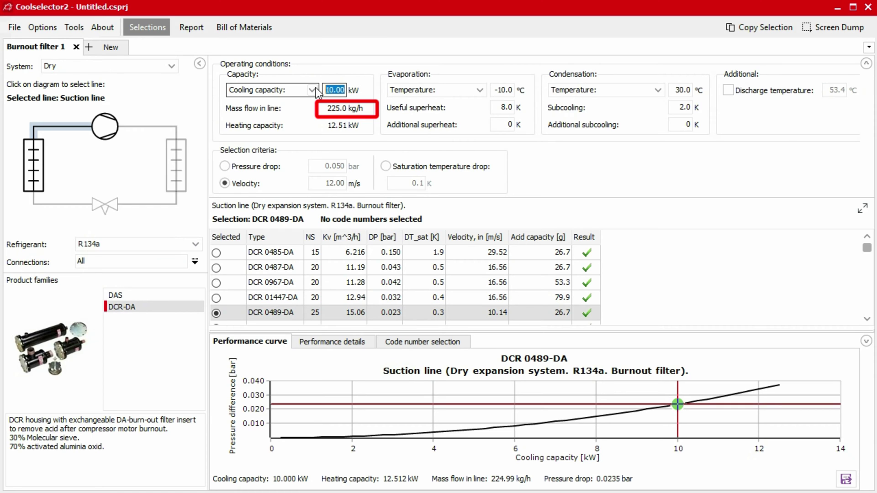
{"action": "type", "text": "20"}
{"action": "key", "text": "Tab"}
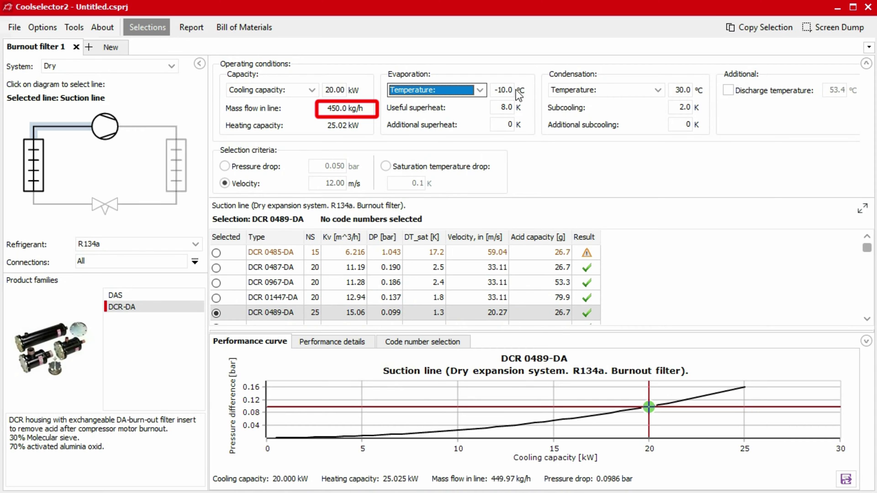
{"action": "key", "text": "Tab"}
{"action": "type", "text": "-"}
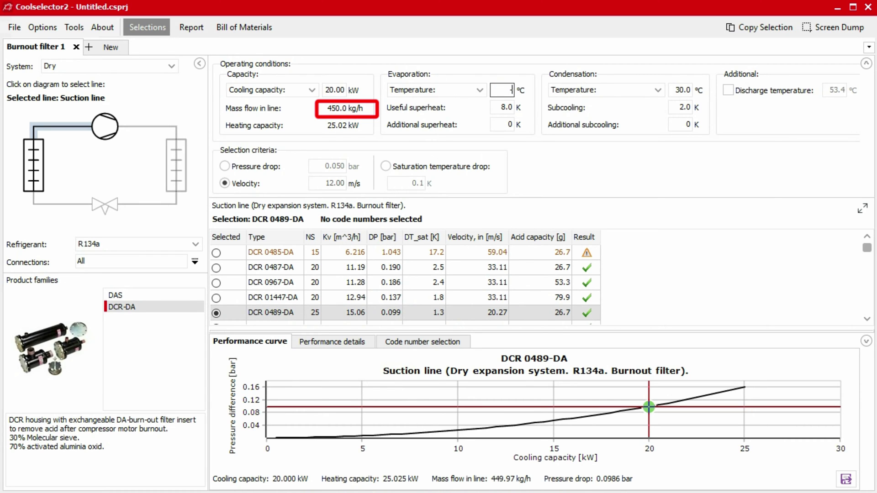
{"action": "type", "text": "20"}
{"action": "key", "text": "Tab"}
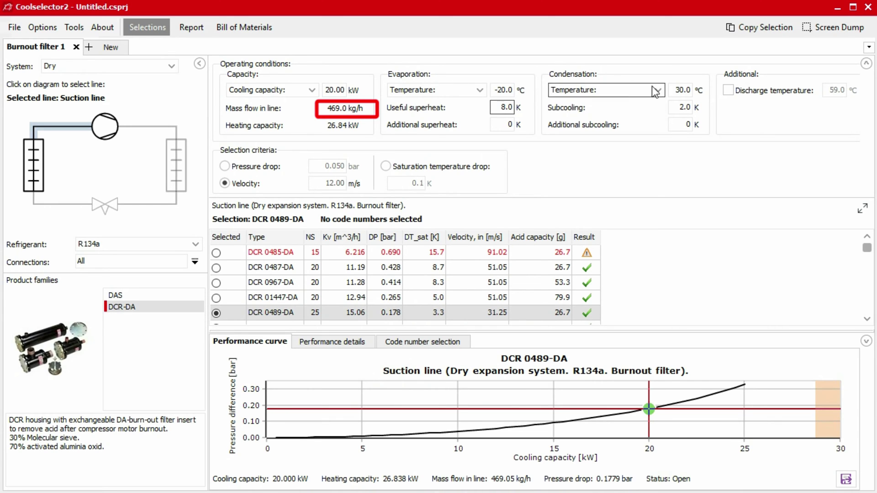
{"action": "left_click", "coordinate": [682, 90]}
{"action": "key", "text": "BackSpace"}
{"action": "type", "text": "2"}
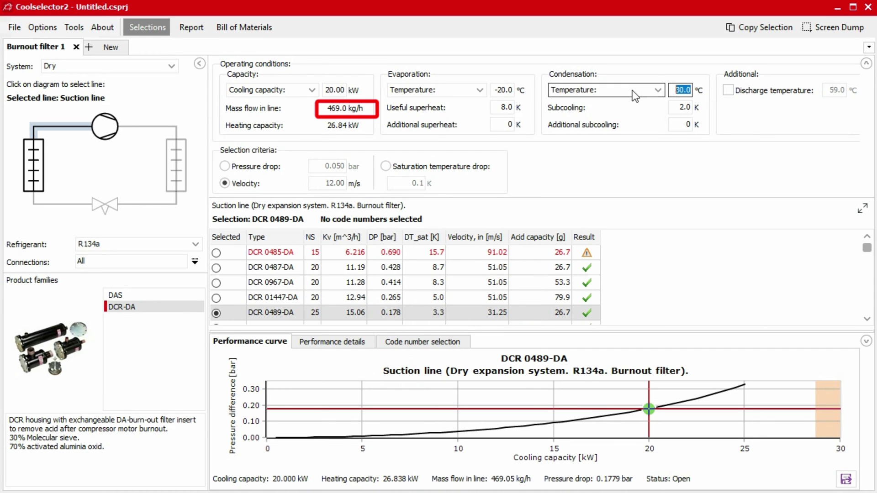
{"action": "type", "text": "0"}
{"action": "key", "text": "Tab"}
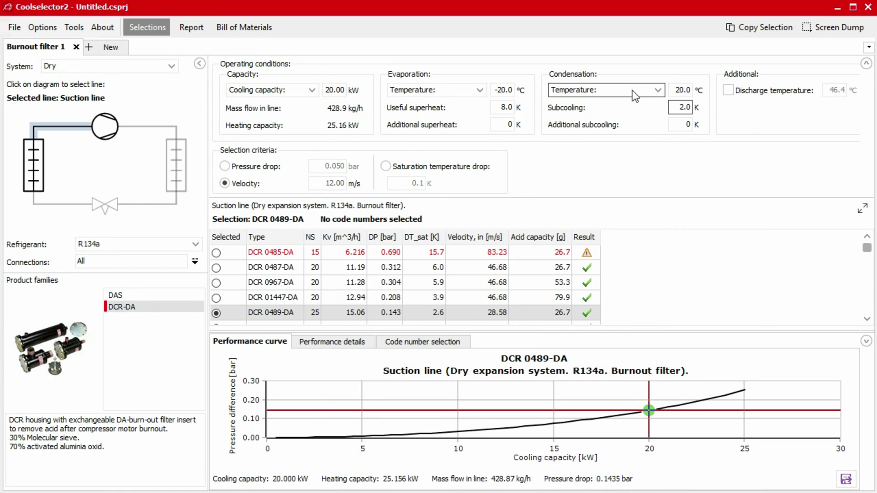
Step: Try 5 kW, then restore 10 kW, -10 °C evaporation and 30 °C condensation
{"action": "double_click", "coordinate": [336, 90]}
{"action": "type", "text": "5"}
{"action": "key", "text": "Return"}
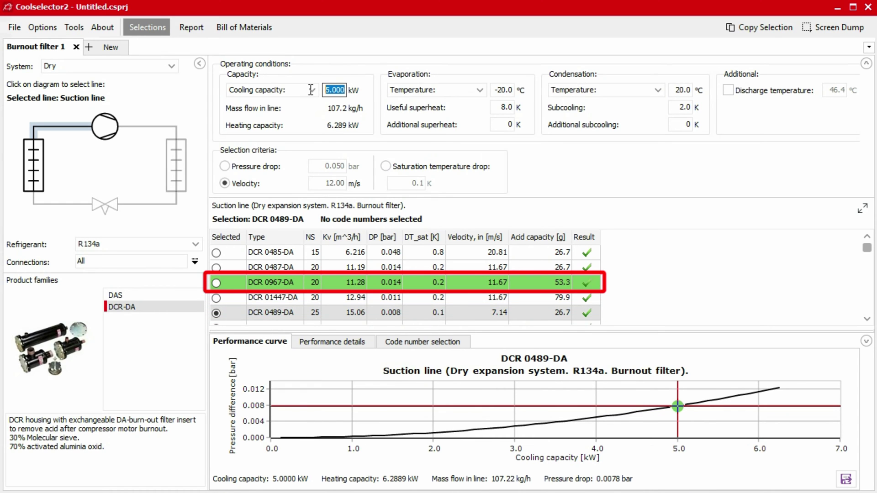
{"action": "type", "text": "10"}
{"action": "key", "text": "Return"}
{"action": "left_click", "coordinate": [511, 91]}
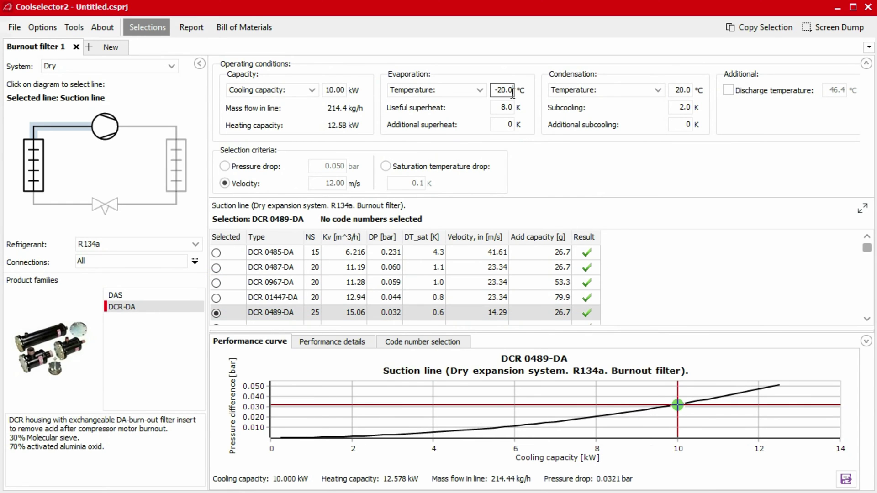
{"action": "key", "text": "BackSpace"}
{"action": "key", "text": "BackSpace"}
{"action": "key", "text": "BackSpace"}
{"action": "type", "text": "-10"}
{"action": "key", "text": "Return"}
{"action": "double_click", "coordinate": [686, 90]}
{"action": "type", "text": "30"}
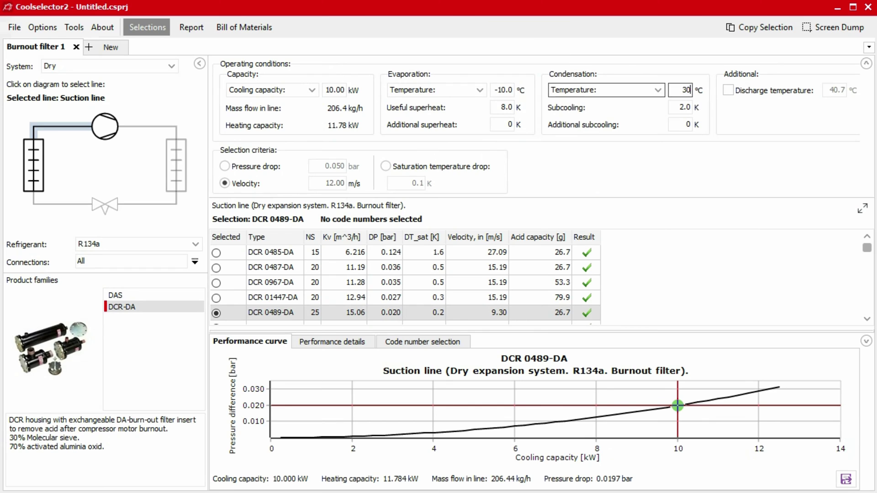
{"action": "key", "text": "Tab"}
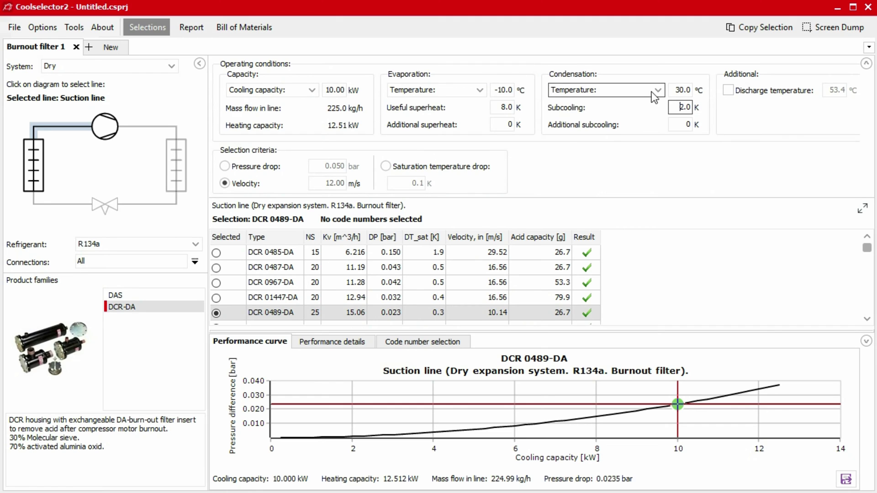
Step: Switch the refrigerant to R404A and accept clearing the current filter selection
{"action": "left_click", "coordinate": [197, 245]}
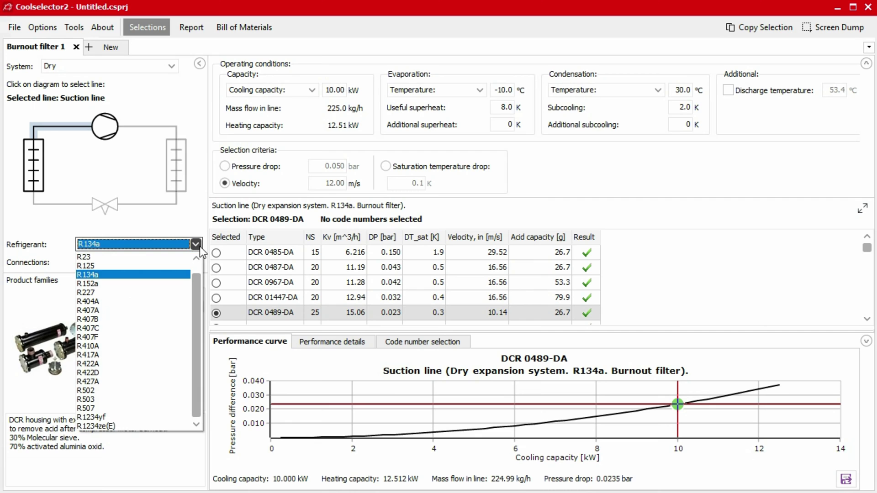
{"action": "left_click", "coordinate": [132, 302]}
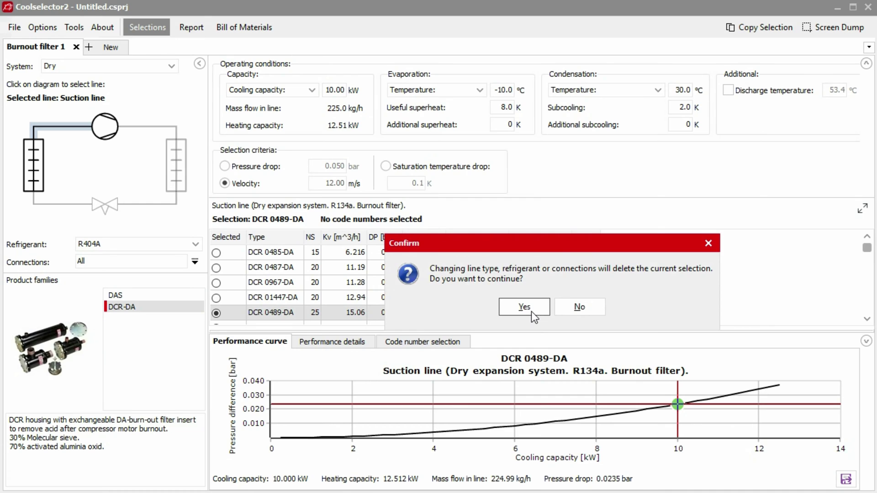
{"action": "left_click", "coordinate": [524, 307]}
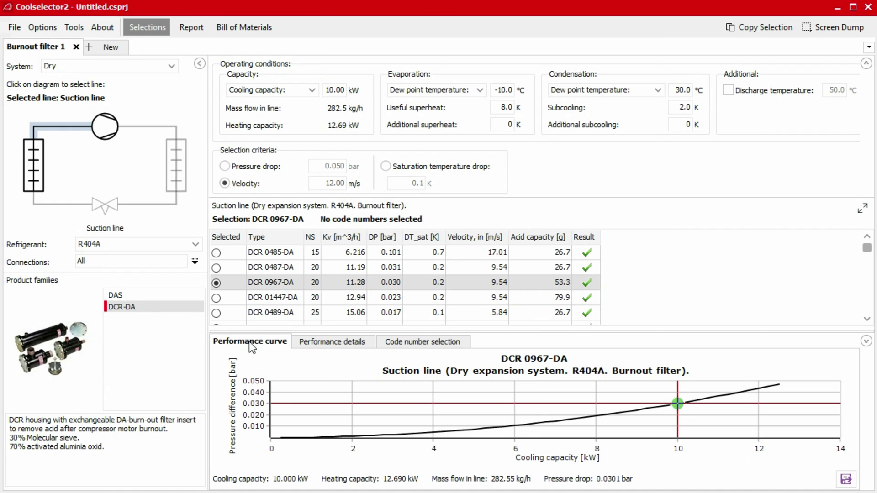
Step: Review DCR 0967-DA's performance details and its code numbers 023U7058 and 023U5380
{"action": "left_click", "coordinate": [340, 347]}
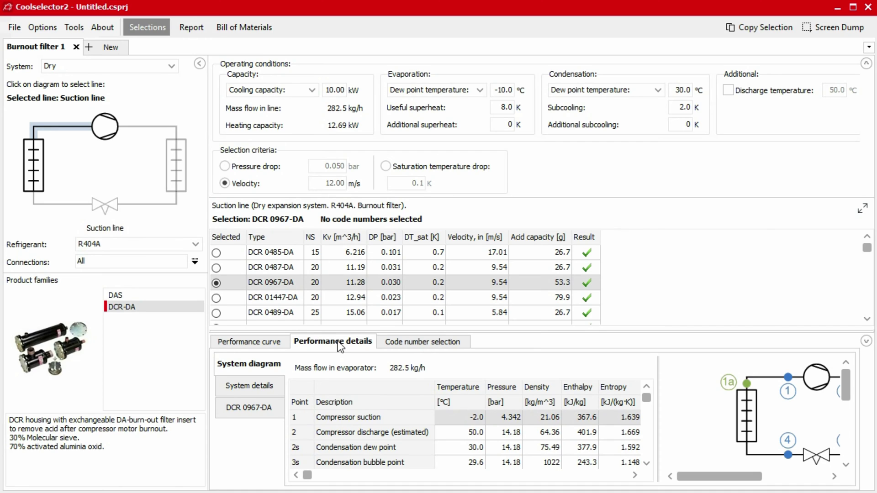
{"action": "left_click", "coordinate": [416, 344]}
{"action": "left_click_drag", "start_coordinate": [418, 329], "coordinate": [416, 255]}
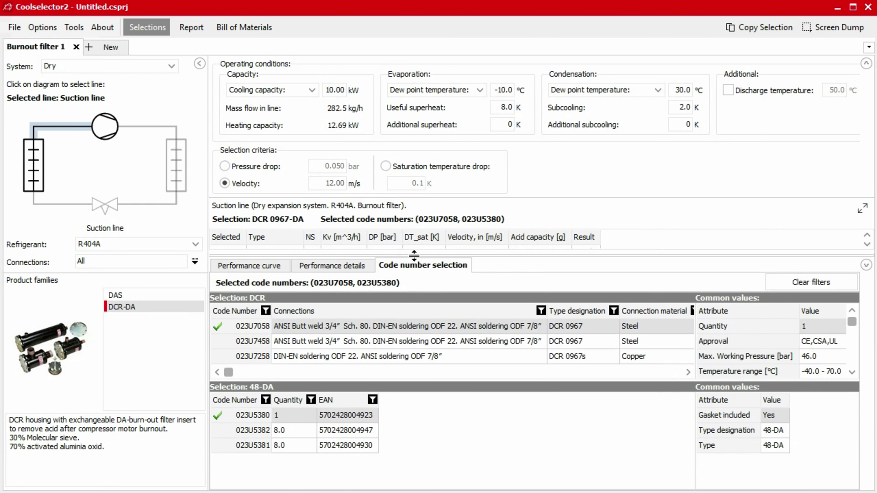
{"action": "left_click", "coordinate": [689, 373]}
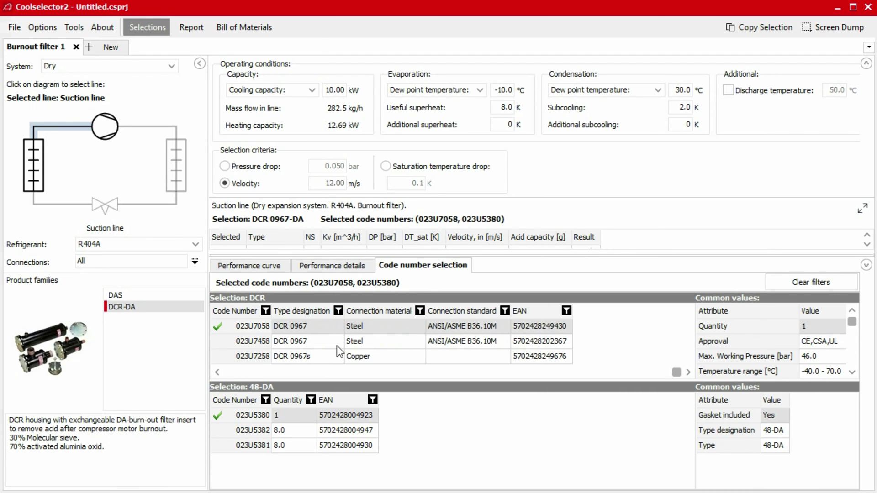
{"action": "left_click", "coordinate": [218, 372]}
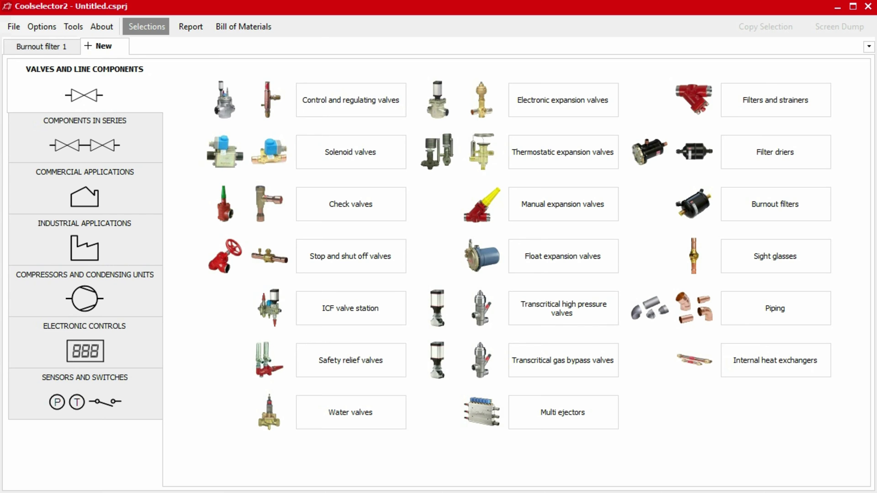
Step: Start a new compressor selection, excluding heating, low-temperature and air conditioning applications
{"action": "left_click", "coordinate": [126, 293]}
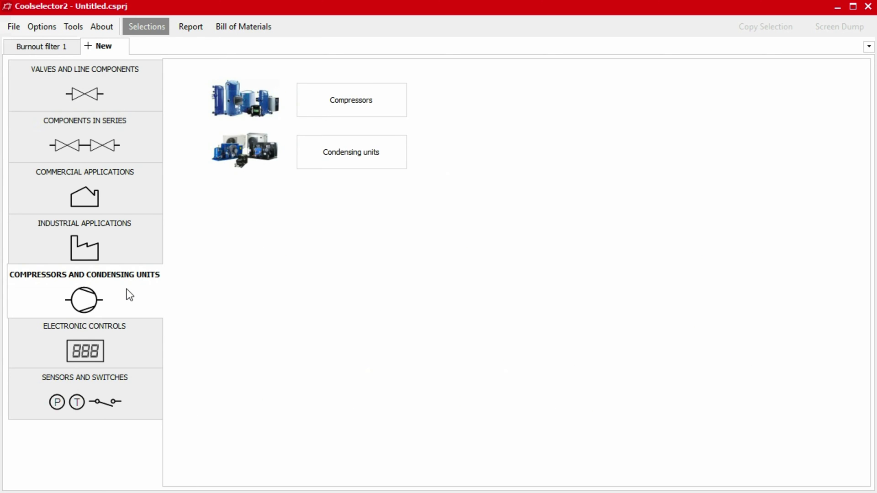
{"action": "left_click", "coordinate": [341, 100]}
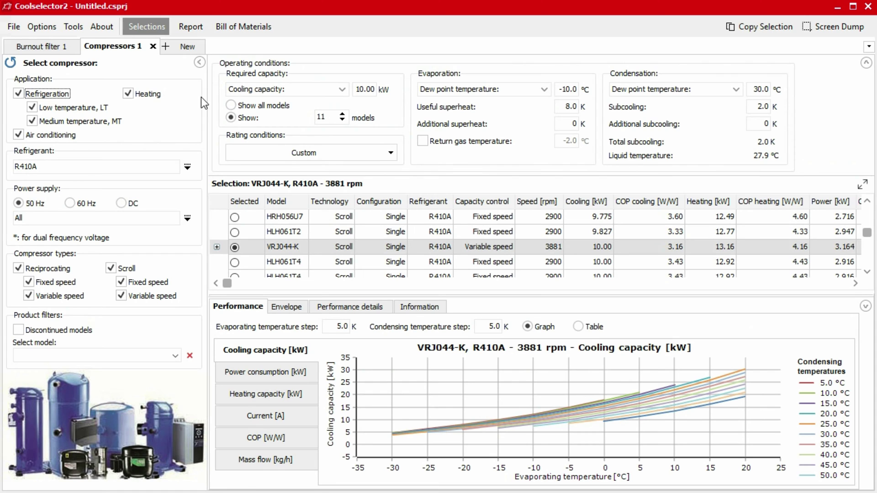
{"action": "left_click", "coordinate": [129, 94]}
{"action": "left_click", "coordinate": [32, 108]}
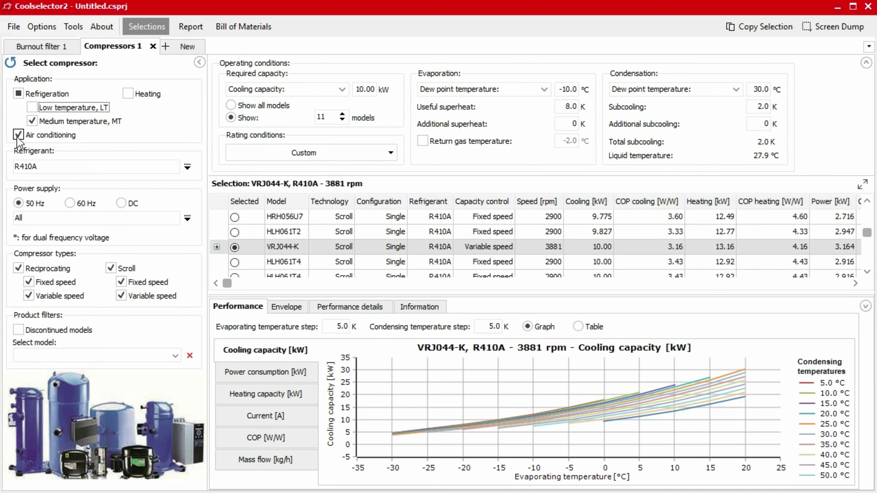
{"action": "left_click", "coordinate": [16, 134]}
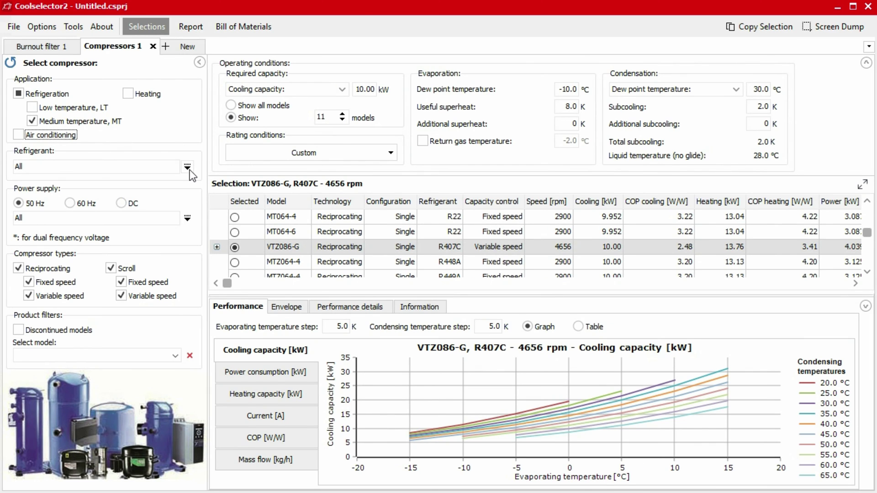
Step: Set refrigerant R404A and 380–400 V 3 ph supply, and exclude scroll compressors
{"action": "left_click", "coordinate": [187, 167]}
{"action": "left_click", "coordinate": [42, 224]}
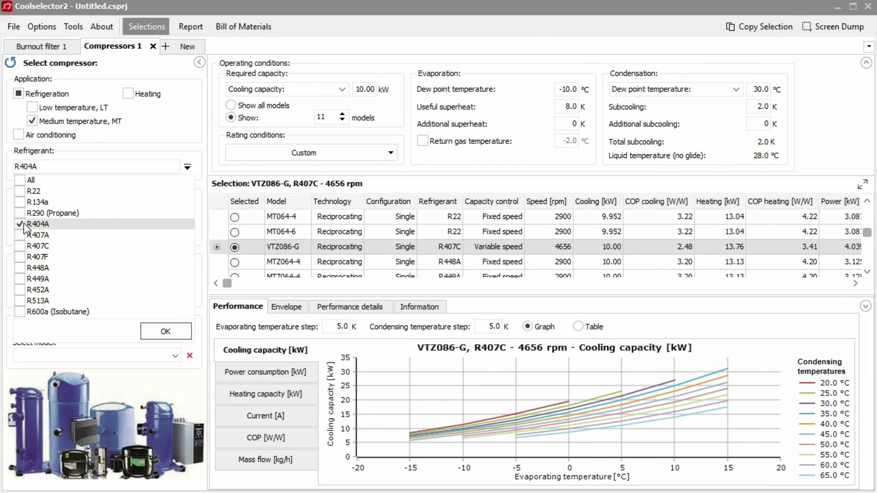
{"action": "left_click", "coordinate": [167, 338]}
{"action": "left_click", "coordinate": [187, 218]}
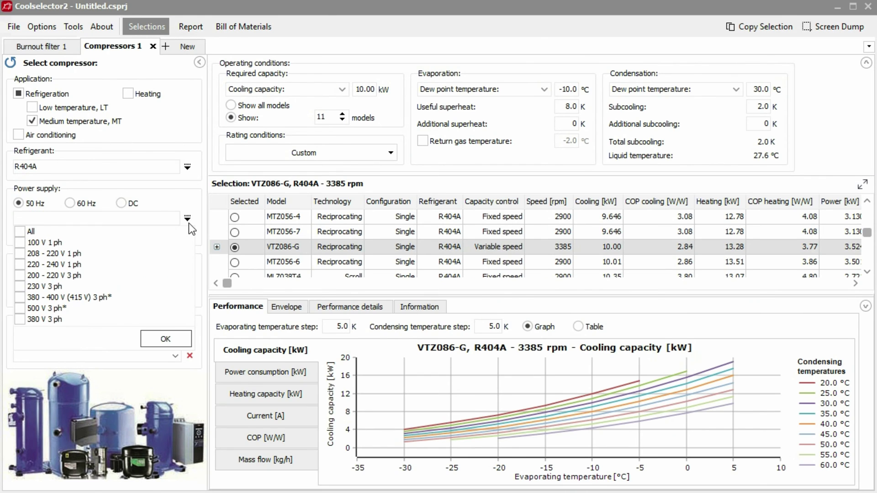
{"action": "left_click", "coordinate": [23, 299]}
{"action": "left_click", "coordinate": [153, 335]}
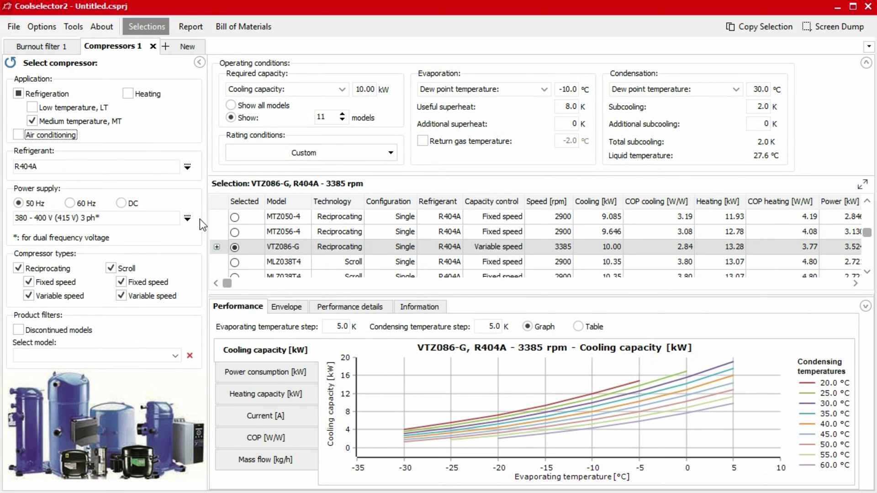
{"action": "left_click", "coordinate": [110, 268]}
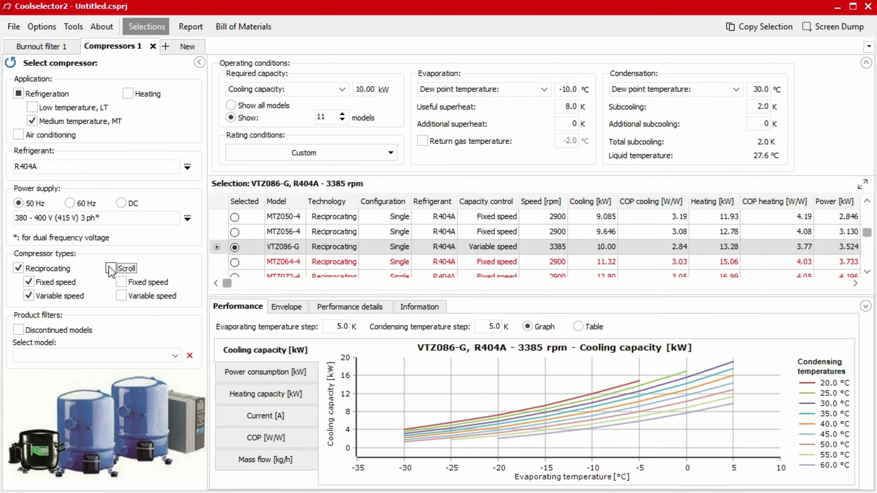
{"action": "left_click", "coordinate": [175, 356]}
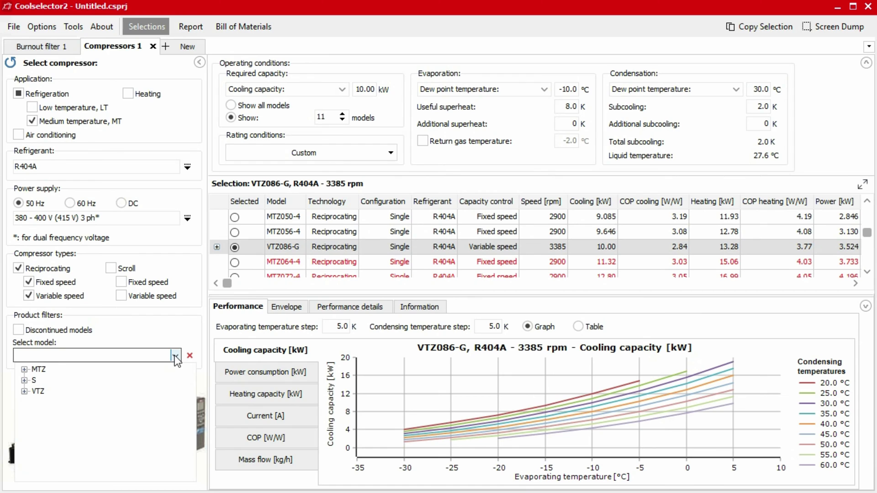
{"action": "left_click", "coordinate": [175, 355]}
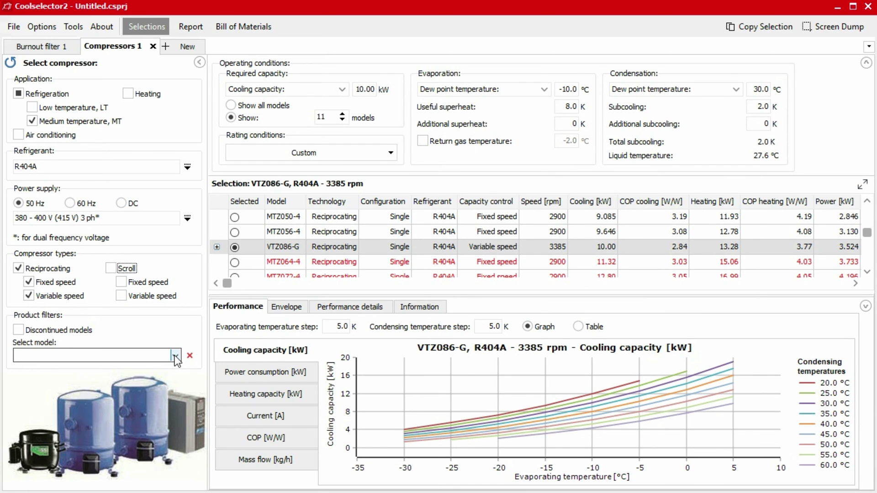
Step: Check the capacity, evaporation and condensation values, and reveal VTZ086-G's 100% Match
{"action": "left_click", "coordinate": [365, 90]}
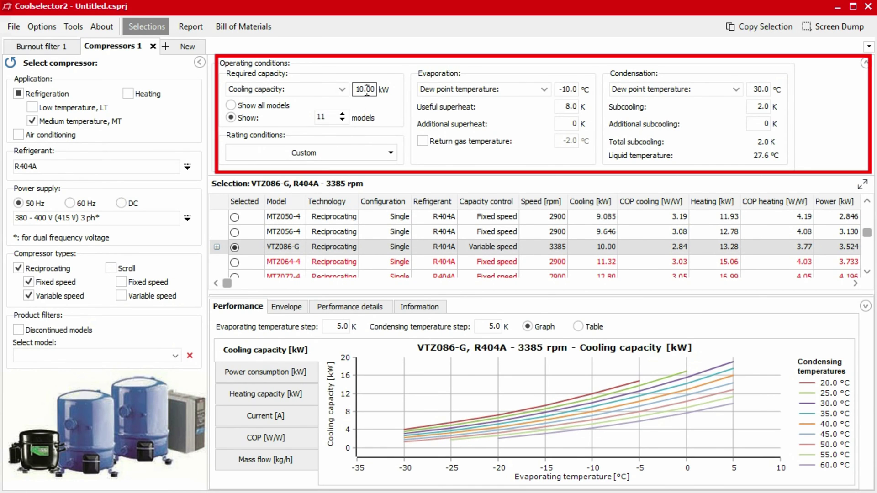
{"action": "left_click", "coordinate": [566, 89]}
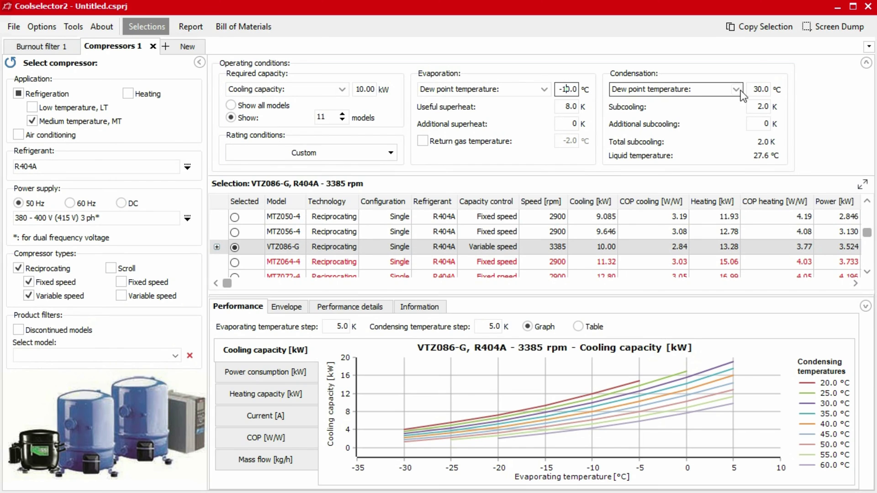
{"action": "left_click", "coordinate": [759, 89]}
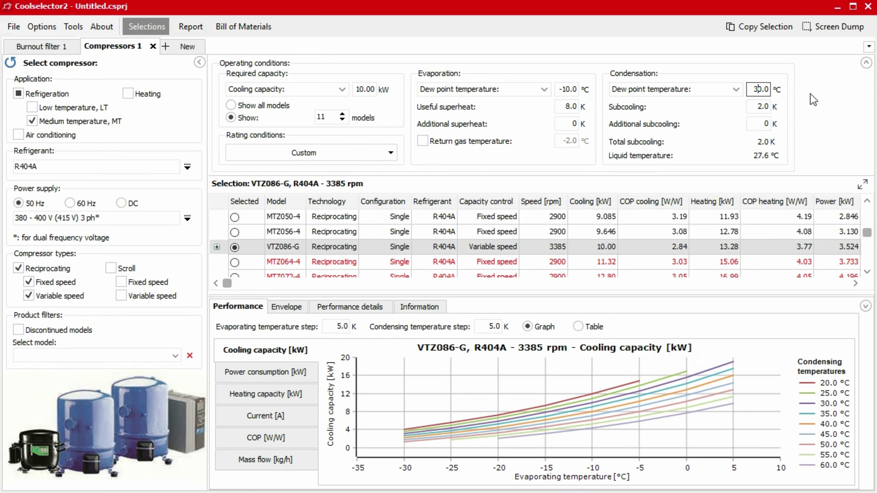
{"action": "left_click", "coordinate": [855, 284]}
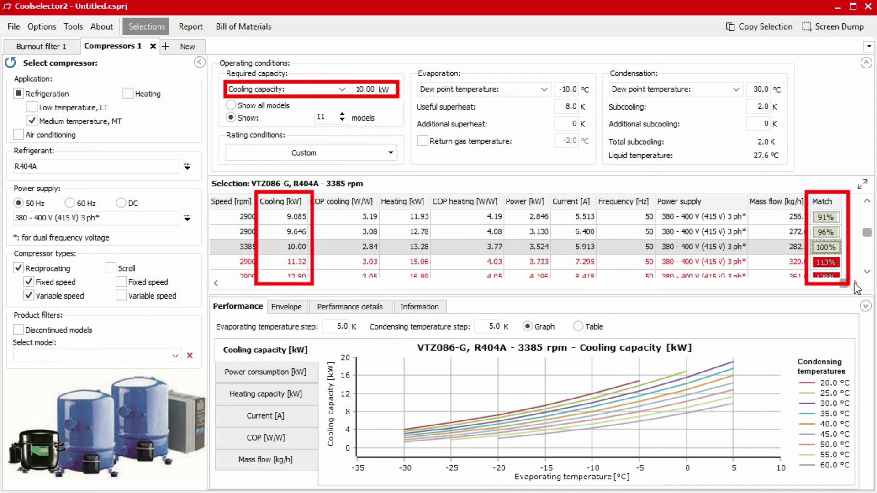
Step: Collapse VTZ086-G's speed variants and compare matches: MTZ064-4 113%, MTZ050-4 91%, MTZ056-4 96%
{"action": "left_click", "coordinate": [216, 283]}
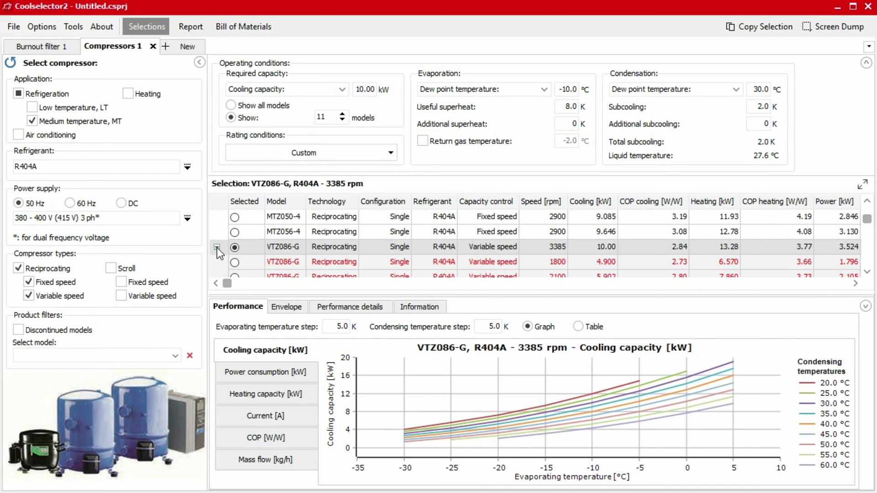
{"action": "left_click", "coordinate": [217, 247]}
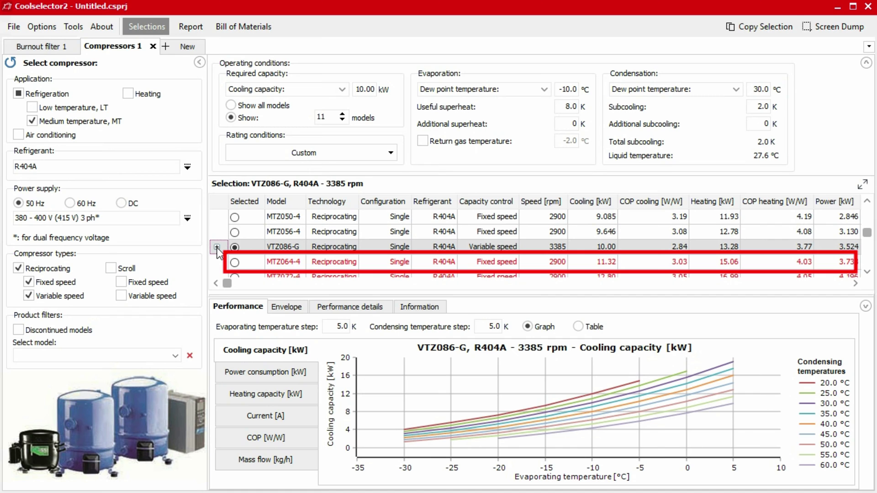
{"action": "left_click", "coordinate": [856, 283]}
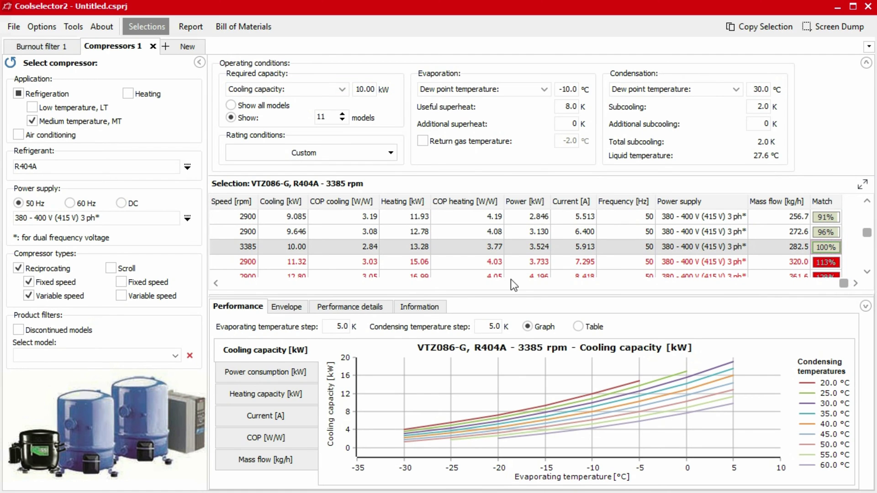
{"action": "left_click", "coordinate": [215, 283]}
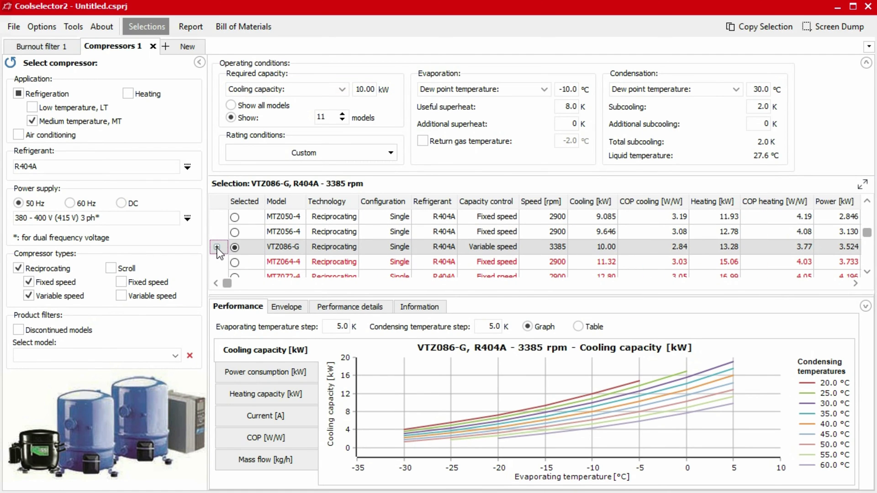
Step: Show the results full-size, restore the normal layout, and review the table's column settings
{"action": "left_click", "coordinate": [863, 188]}
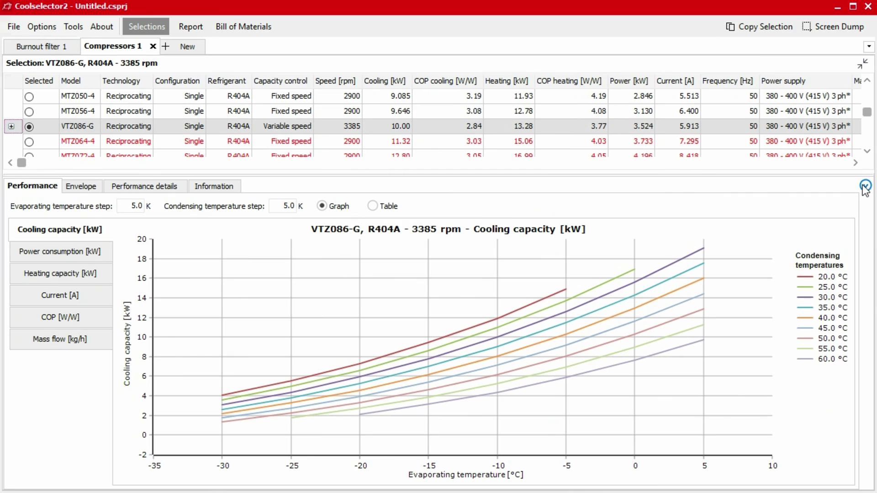
{"action": "left_click", "coordinate": [862, 67]}
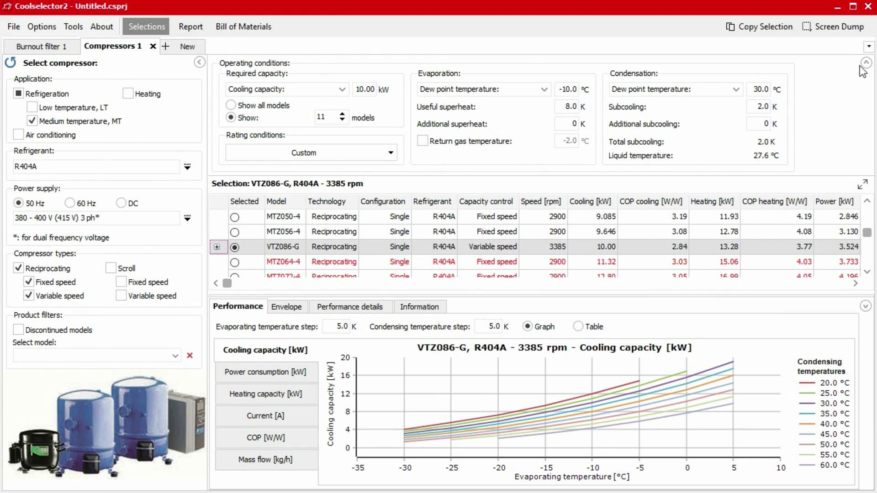
{"action": "right_click", "coordinate": [654, 201]}
{"action": "left_click", "coordinate": [688, 210]}
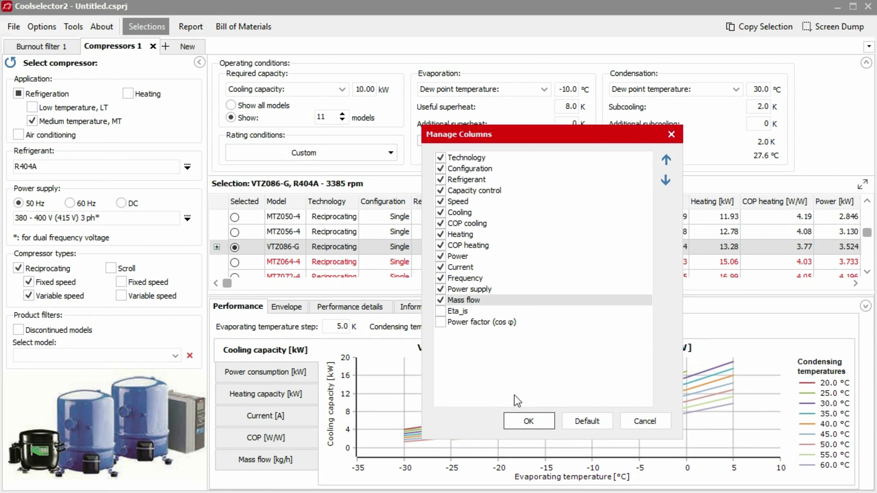
{"action": "left_click", "coordinate": [528, 421]}
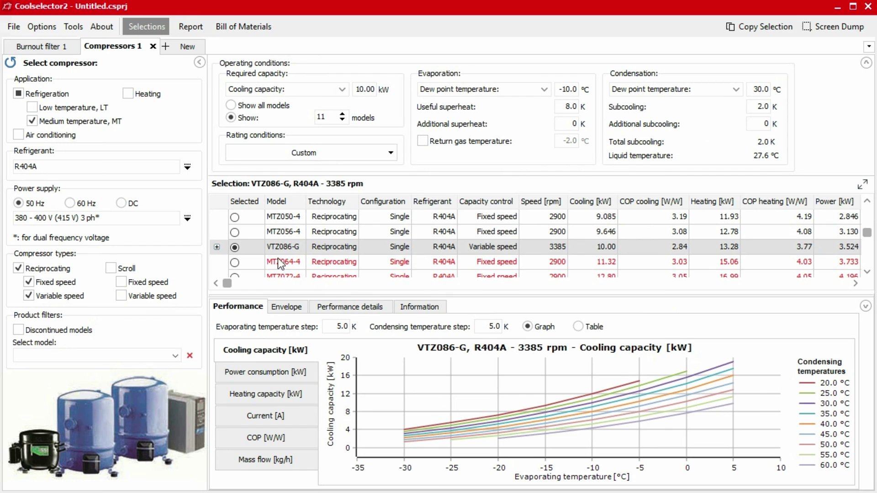
Step: Select MTZ056-4 and view its power, heating capacity, current, COP and mass flow curves
{"action": "left_click", "coordinate": [238, 232]}
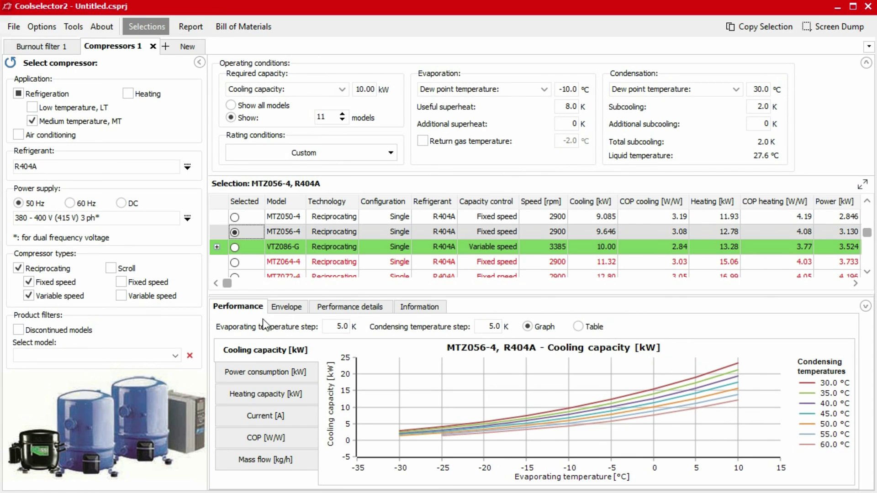
{"action": "left_click", "coordinate": [267, 372]}
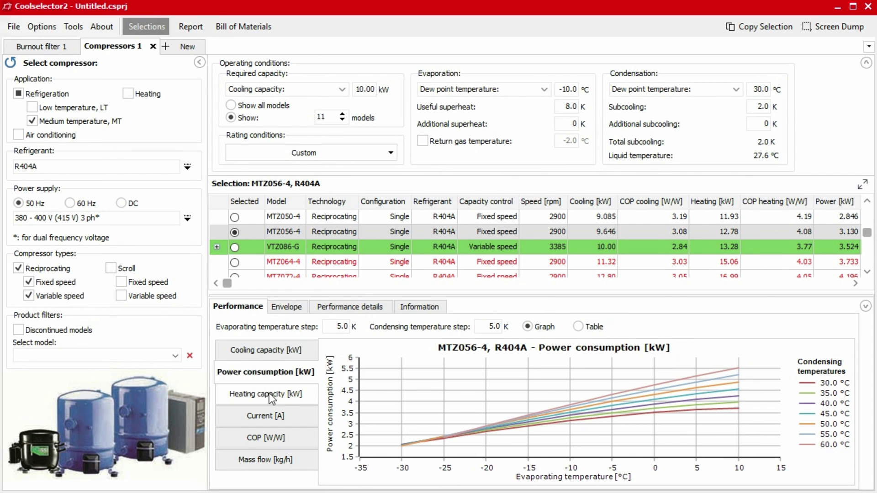
{"action": "left_click", "coordinate": [270, 394]}
{"action": "left_click", "coordinate": [271, 416]}
{"action": "left_click", "coordinate": [270, 438]}
{"action": "left_click", "coordinate": [272, 456]}
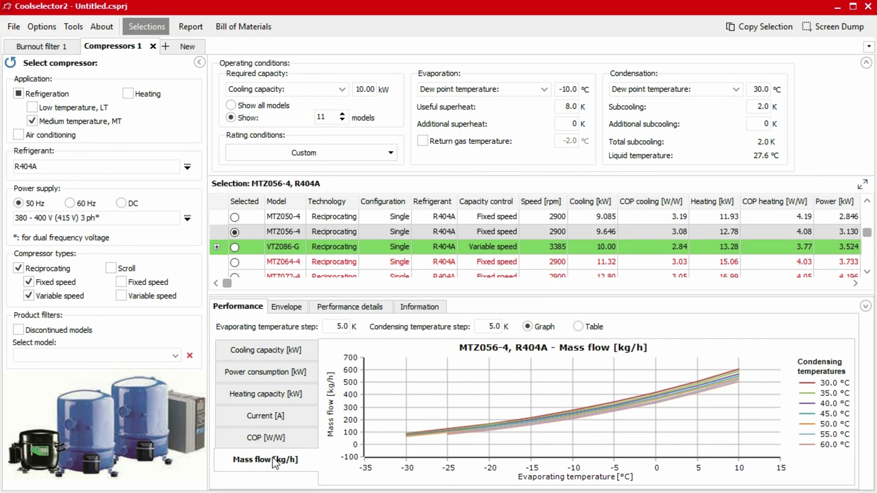
Step: Review MTZ056-4's envelope, performance details and product information, ending on cooling capacity curves
{"action": "left_click", "coordinate": [289, 308]}
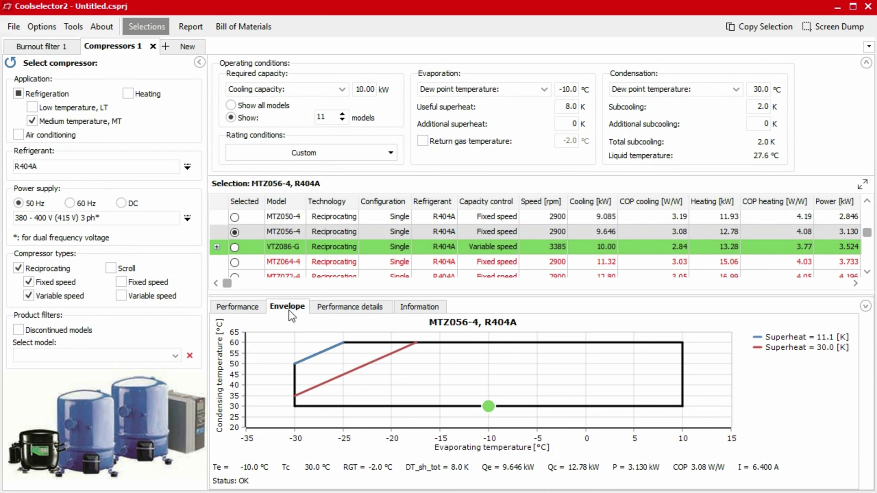
{"action": "left_click", "coordinate": [347, 311]}
{"action": "left_click", "coordinate": [417, 309]}
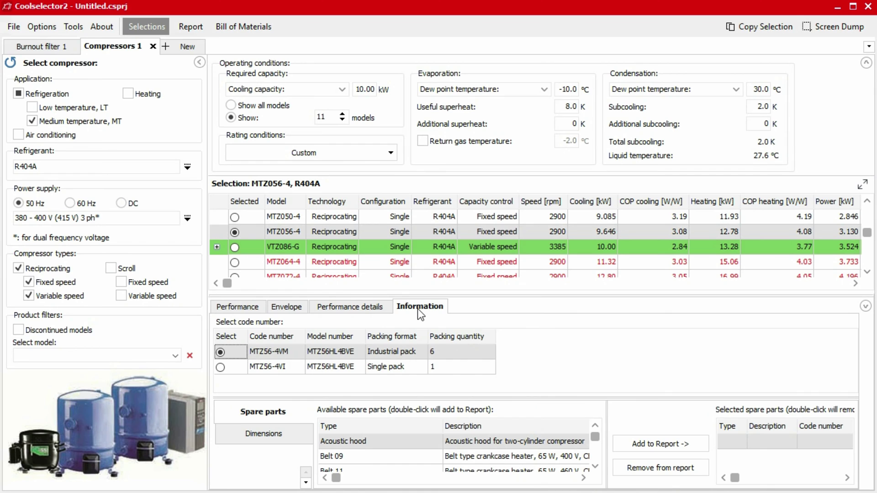
{"action": "left_click", "coordinate": [306, 482]}
{"action": "left_click", "coordinate": [306, 482]}
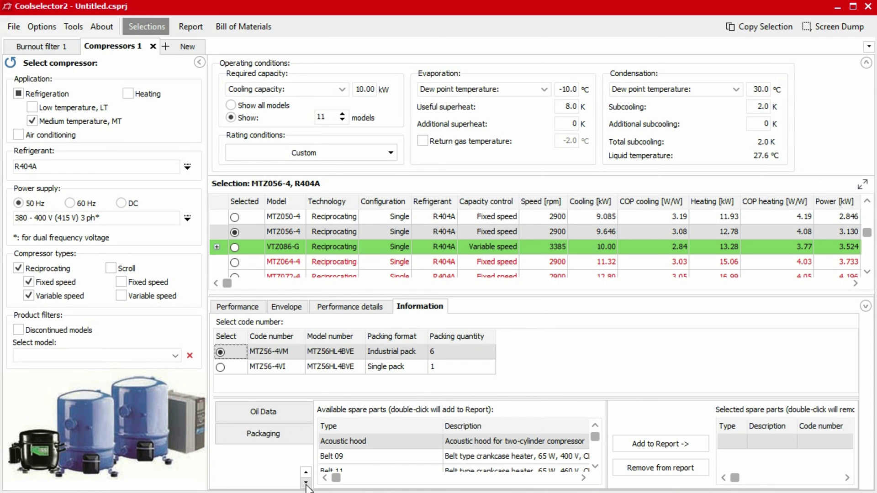
{"action": "left_click", "coordinate": [306, 481]}
{"action": "left_click", "coordinate": [296, 436]}
{"action": "left_click", "coordinate": [306, 474]}
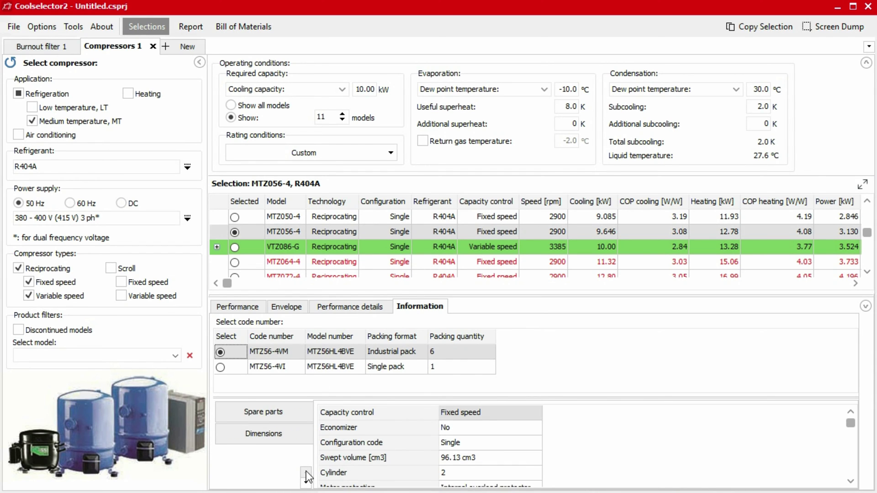
{"action": "left_click", "coordinate": [297, 413]}
{"action": "left_click", "coordinate": [241, 306]}
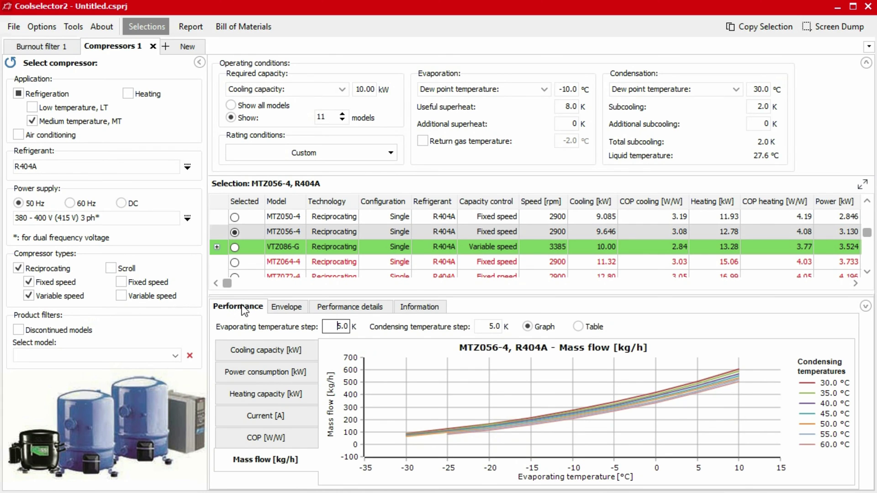
{"action": "left_click", "coordinate": [248, 353]}
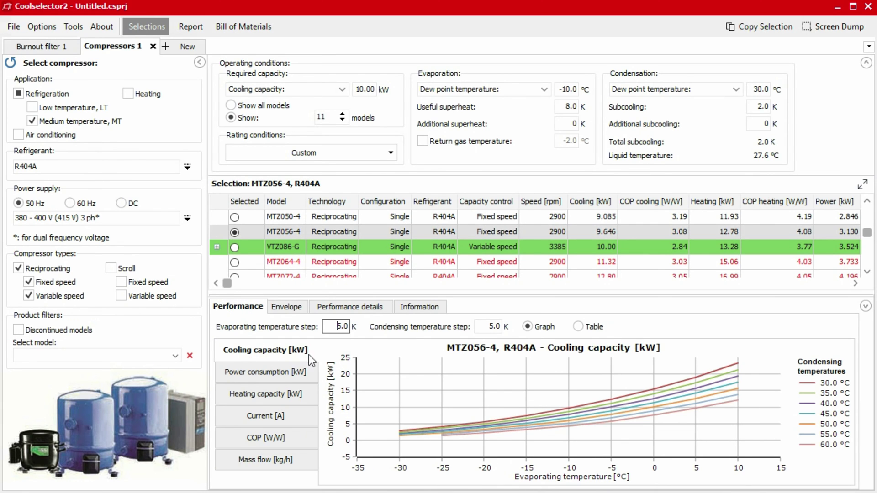
Step: Review MTZ056-4's cooling capacity as a data table, then show its code numbers and spare parts
{"action": "left_click", "coordinate": [578, 326]}
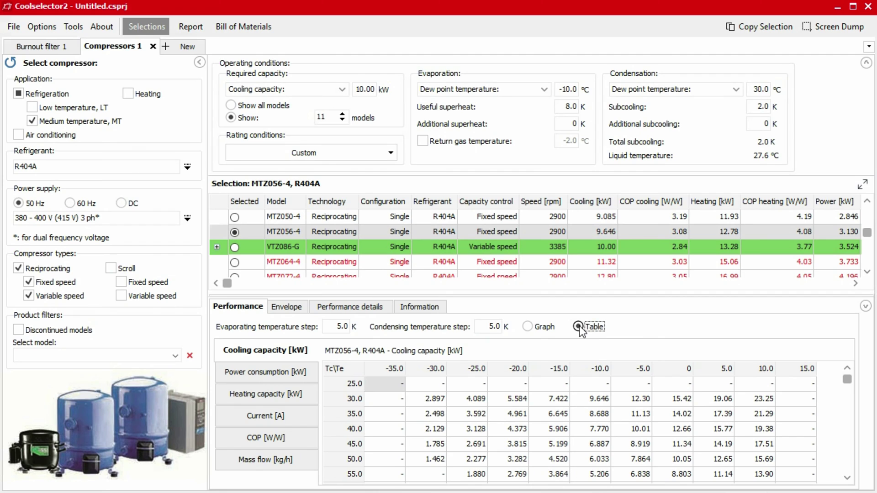
{"action": "right_click", "coordinate": [578, 401]}
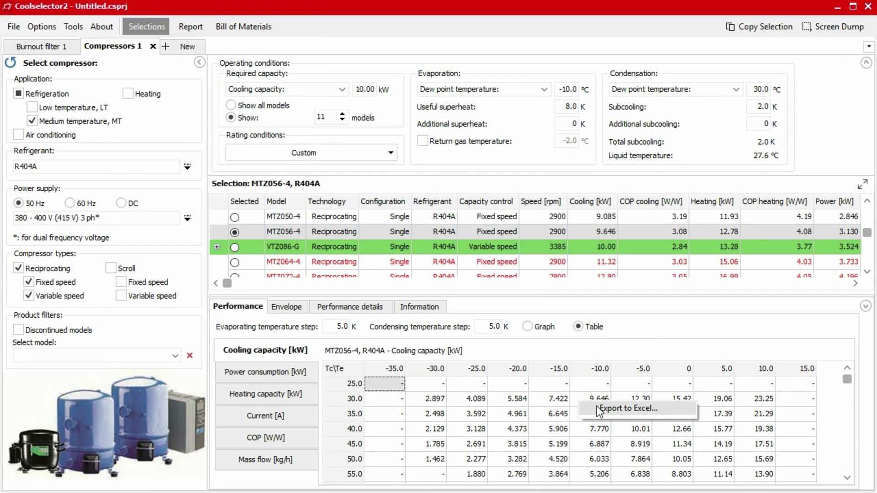
{"action": "left_click", "coordinate": [544, 399]}
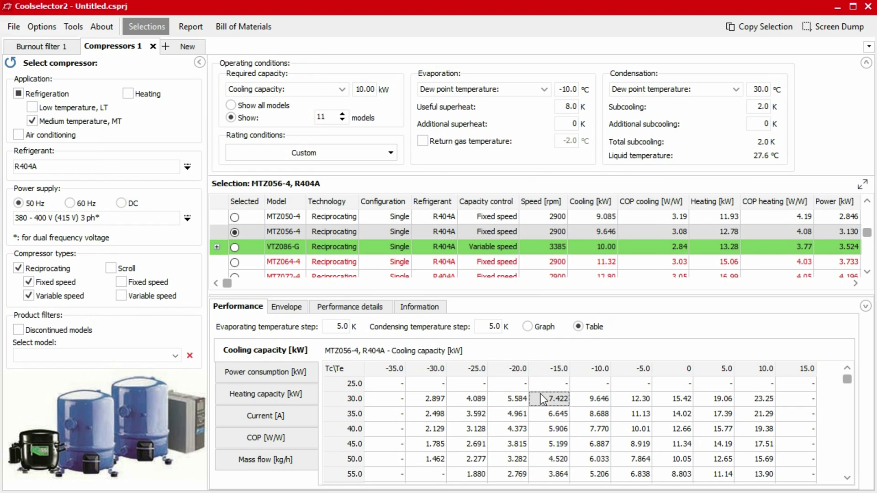
{"action": "left_click", "coordinate": [413, 308]}
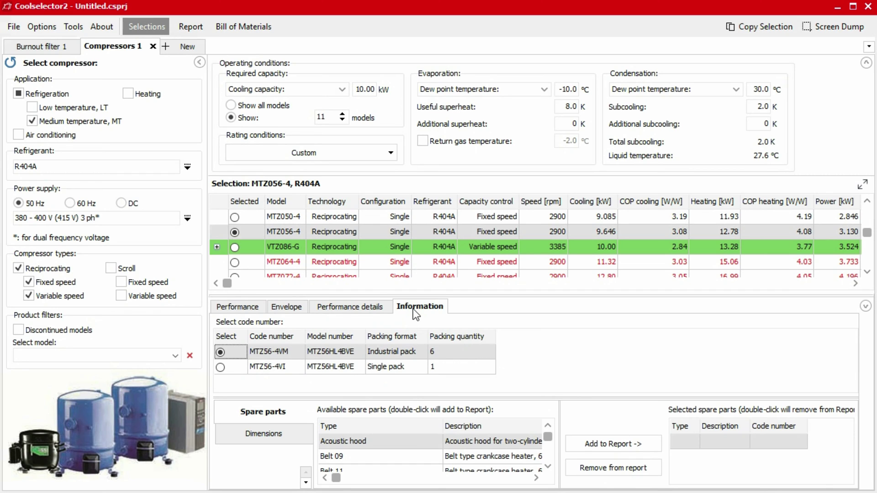
Step: Keep the industrial-pack code MTZ56-4VM selected and enlarge the spare parts area
{"action": "left_click", "coordinate": [453, 365]}
{"action": "left_click", "coordinate": [450, 352]}
{"action": "left_click_drag", "start_coordinate": [457, 397], "coordinate": [448, 335]}
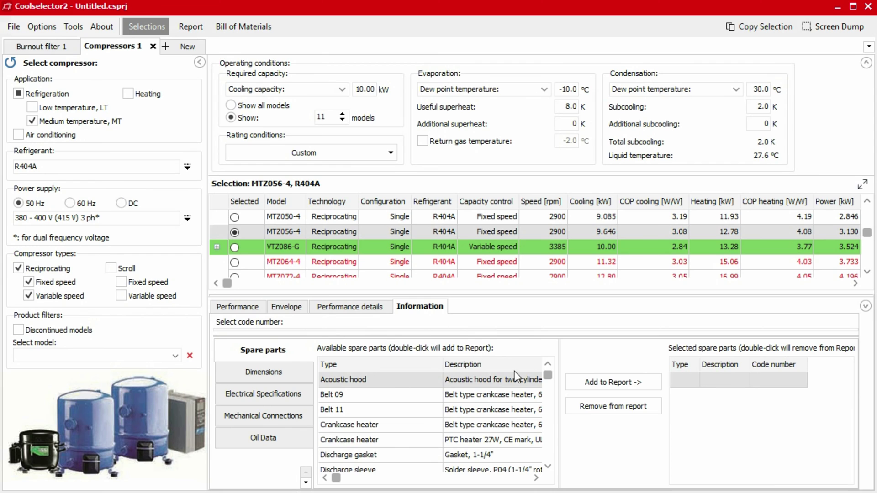
{"action": "left_click_drag", "start_coordinate": [546, 376], "coordinate": [546, 401]}
{"action": "scroll", "coordinate": [538, 439], "scroll_direction": "up", "scroll_amount": 5}
Step: Add the Belt 09 crankcase heater spare part to MTZ056-4's report
{"action": "left_click", "coordinate": [535, 478]}
{"action": "left_click", "coordinate": [325, 478]}
{"action": "left_click", "coordinate": [379, 395]}
{"action": "left_click", "coordinate": [575, 383]}
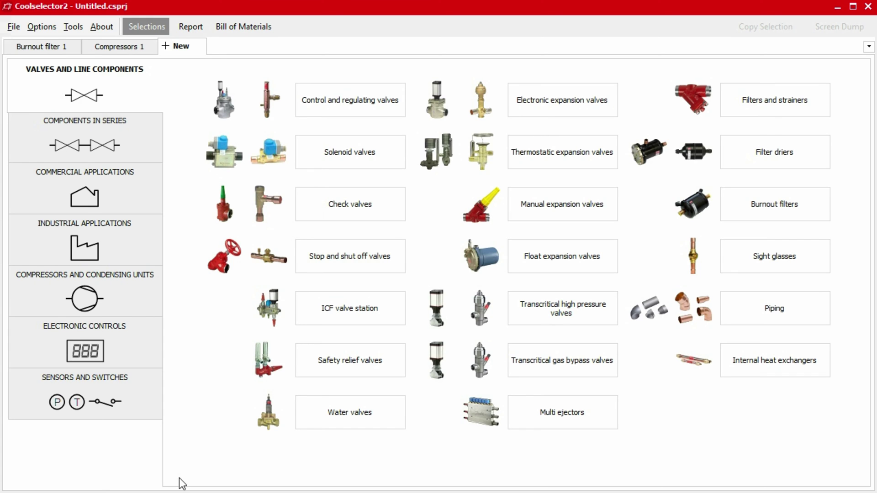
Step: Start an Electronic Controls case controller selection filtered to EEV AKV, dual case sections and single compressors
{"action": "left_click", "coordinate": [129, 338]}
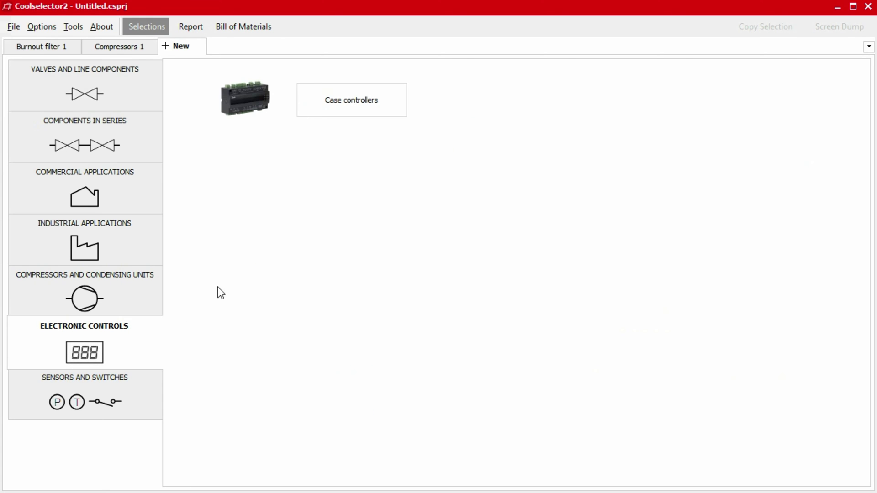
{"action": "left_click", "coordinate": [350, 95]}
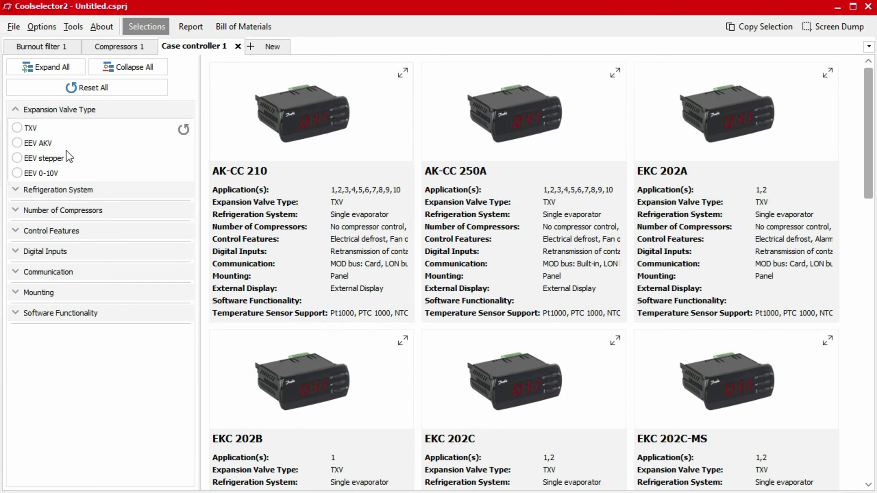
{"action": "left_click", "coordinate": [32, 144]}
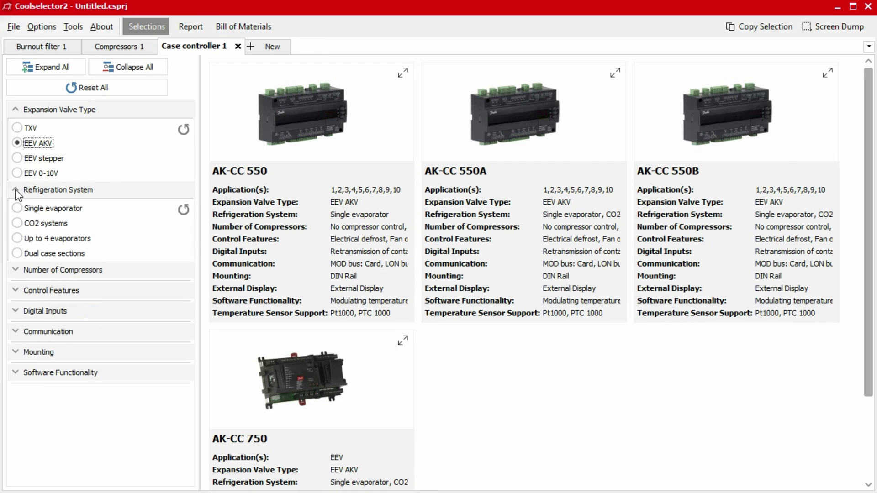
{"action": "left_click", "coordinate": [17, 253]}
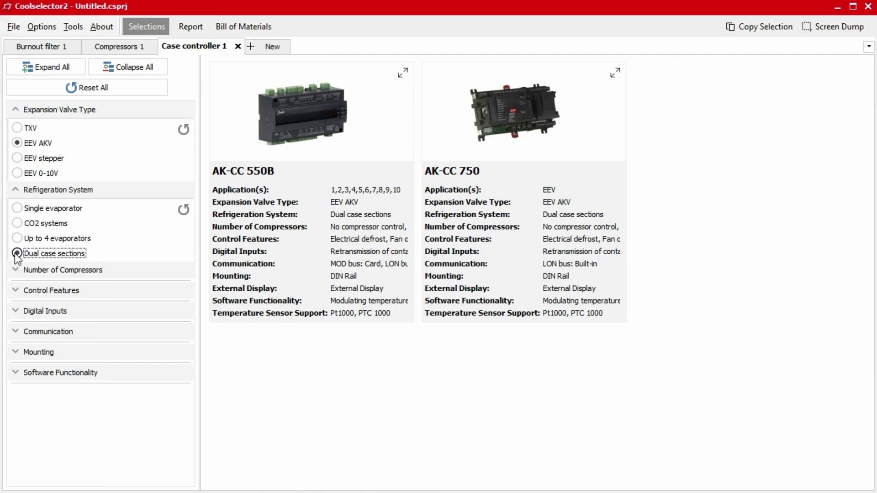
{"action": "left_click", "coordinate": [14, 273]}
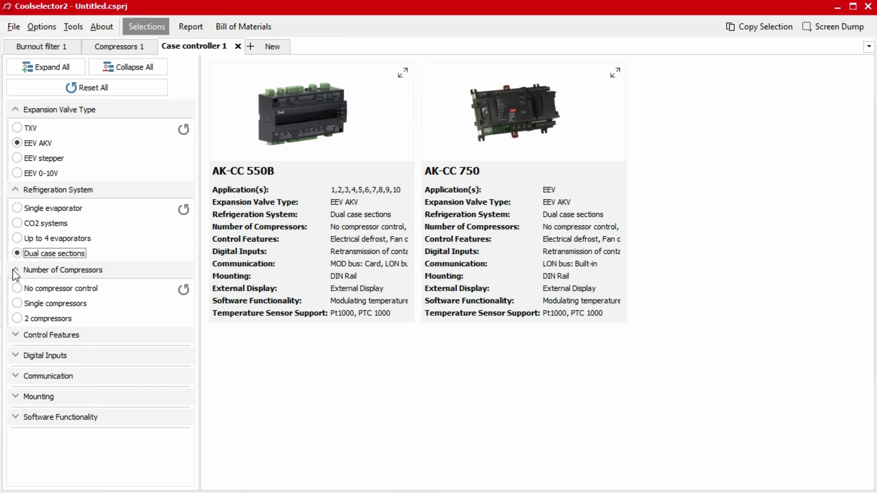
{"action": "left_click", "coordinate": [17, 303]}
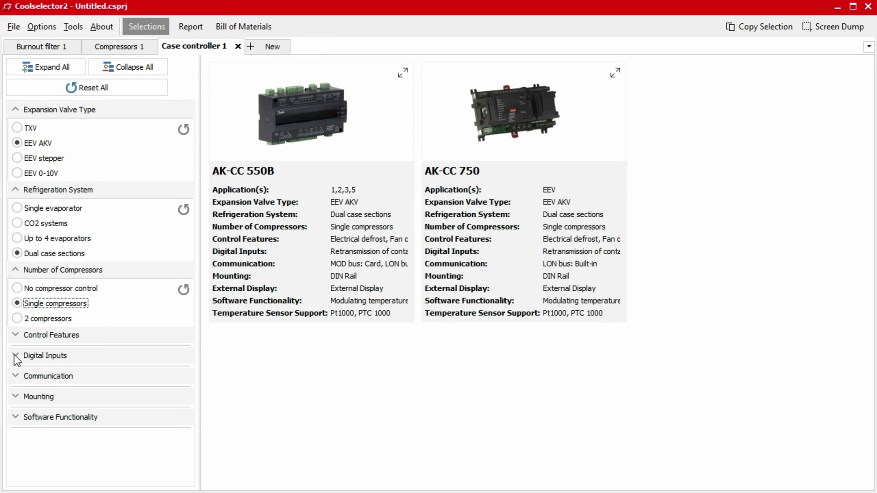
{"action": "left_click", "coordinate": [16, 380]}
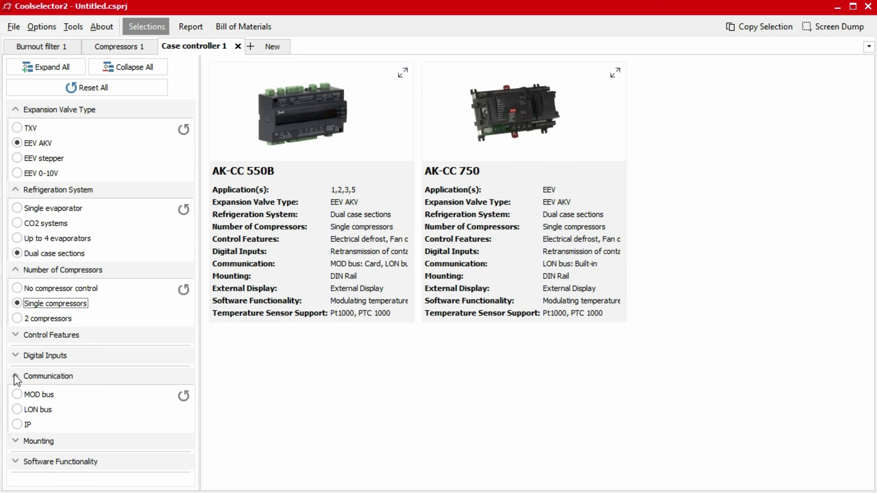
Step: Filter to MOD bus communication and select AK-CC 550B, code 084B8032, 230 V
{"action": "left_click", "coordinate": [17, 395]}
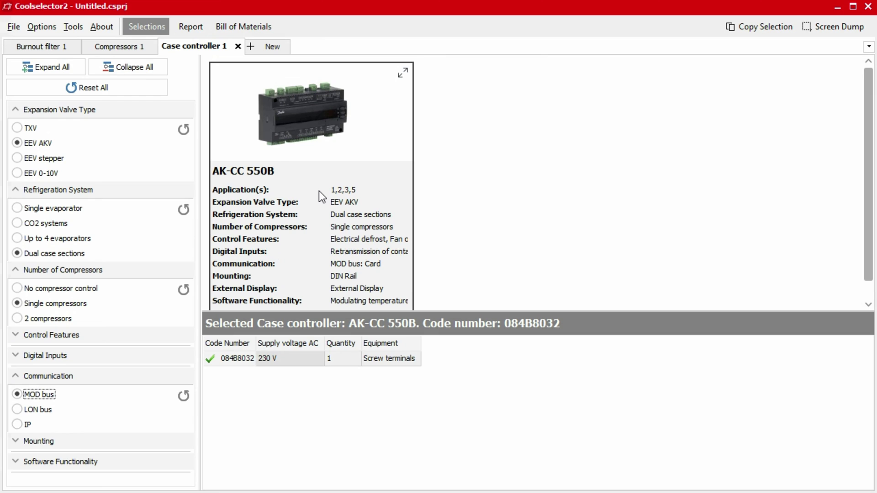
{"action": "left_click", "coordinate": [228, 361]}
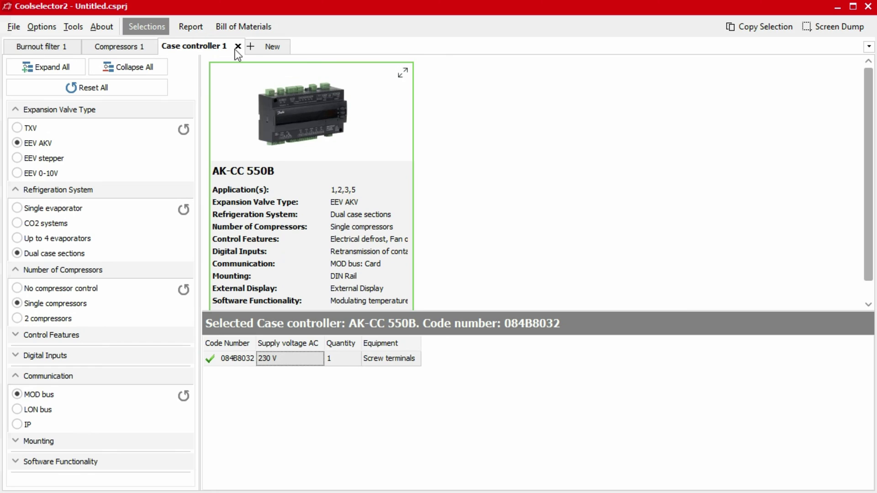
Step: Set the bill of materials project name to 'Example' and update it
{"action": "left_click", "coordinate": [234, 25]}
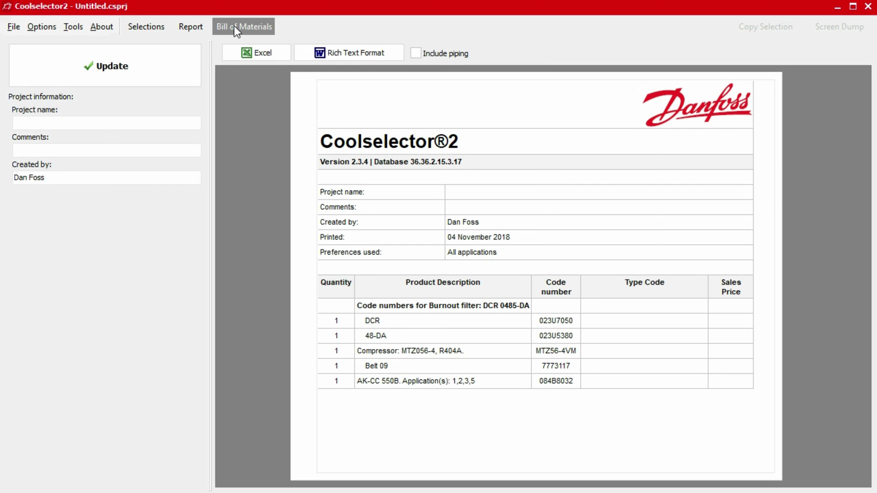
{"action": "left_click", "coordinate": [172, 125]}
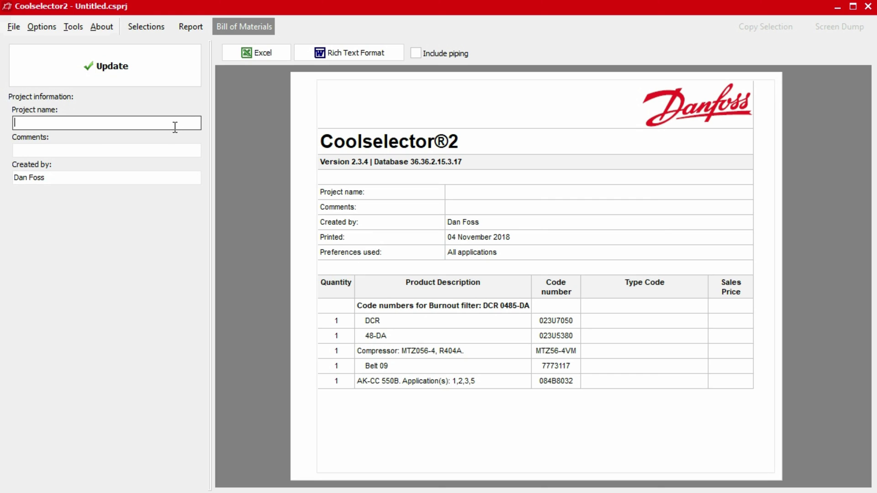
{"action": "type", "text": "Exampl"}
{"action": "type", "text": "e"}
{"action": "left_click", "coordinate": [132, 76]}
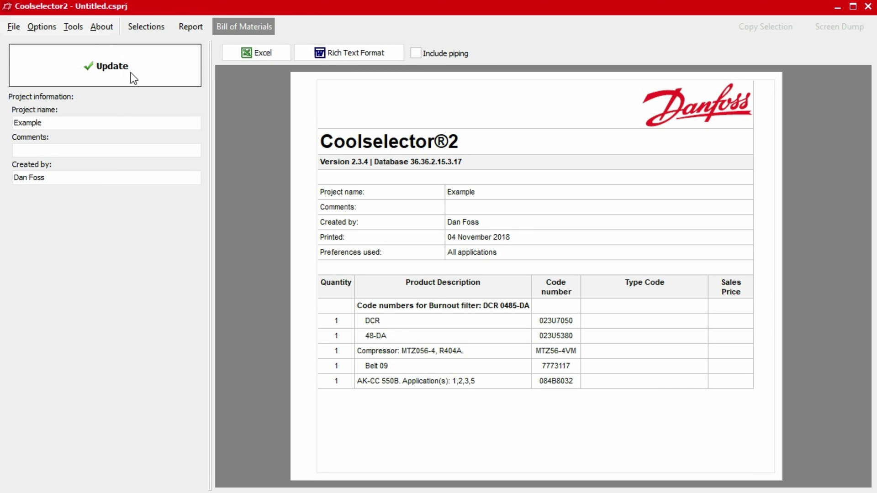
Step: Delete the Case controller 1 selection from the project
{"action": "left_click", "coordinate": [147, 26]}
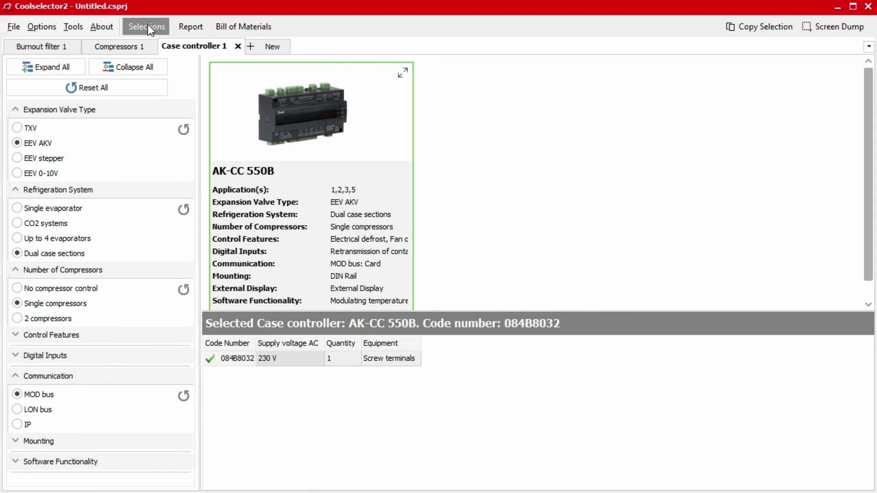
{"action": "left_click", "coordinate": [237, 46]}
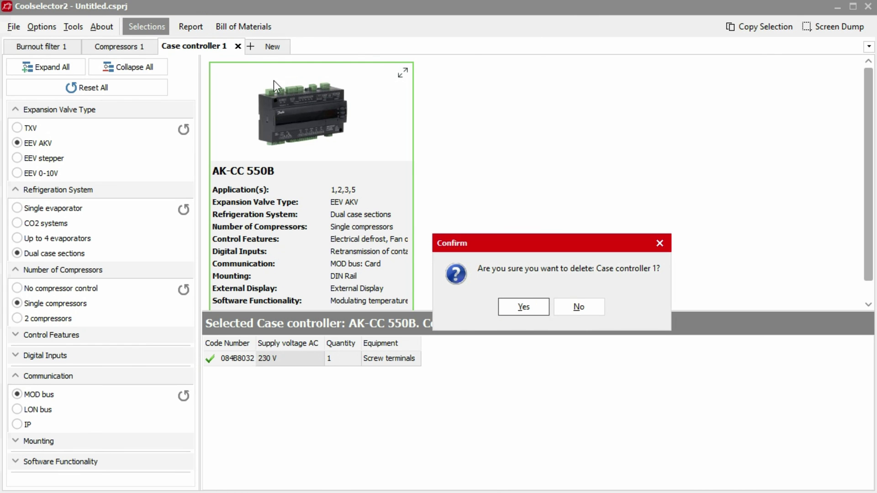
{"action": "left_click", "coordinate": [525, 308]}
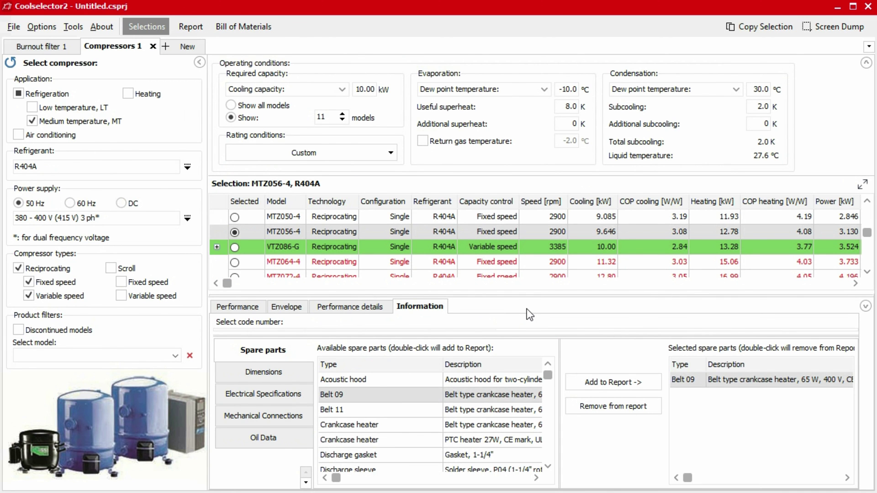
Step: Choose VTZ086-G on Compressors 1 and review the updated bill of materials
{"action": "left_click", "coordinate": [184, 48]}
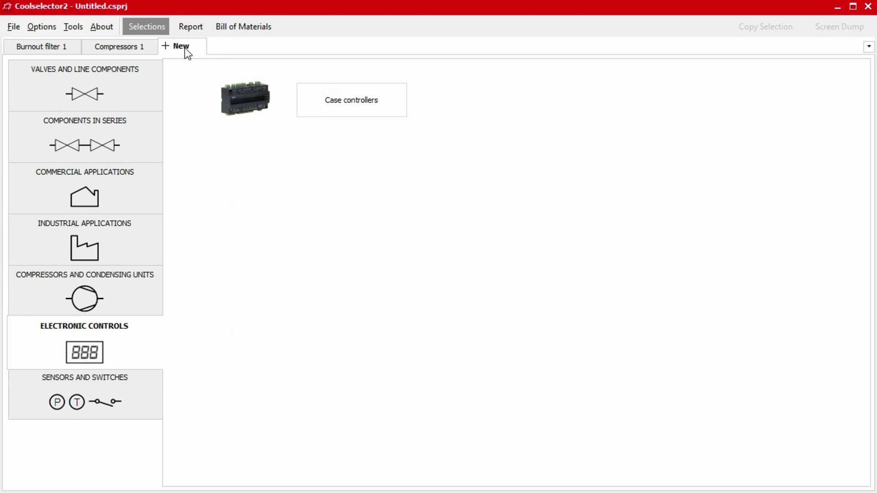
{"action": "left_click", "coordinate": [122, 45]}
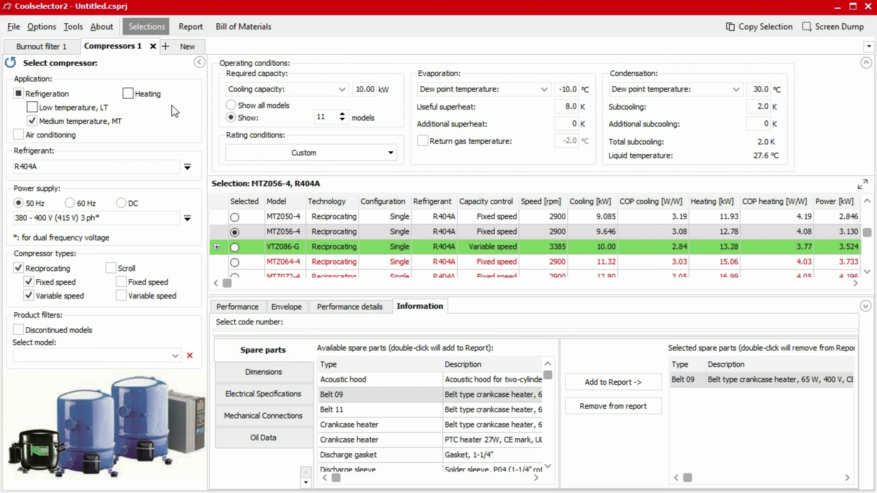
{"action": "left_click", "coordinate": [235, 249]}
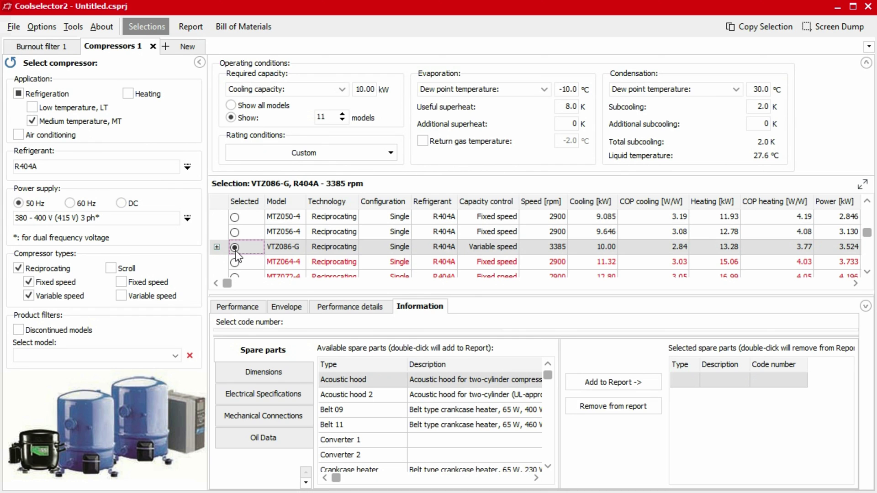
{"action": "left_click", "coordinate": [232, 29]}
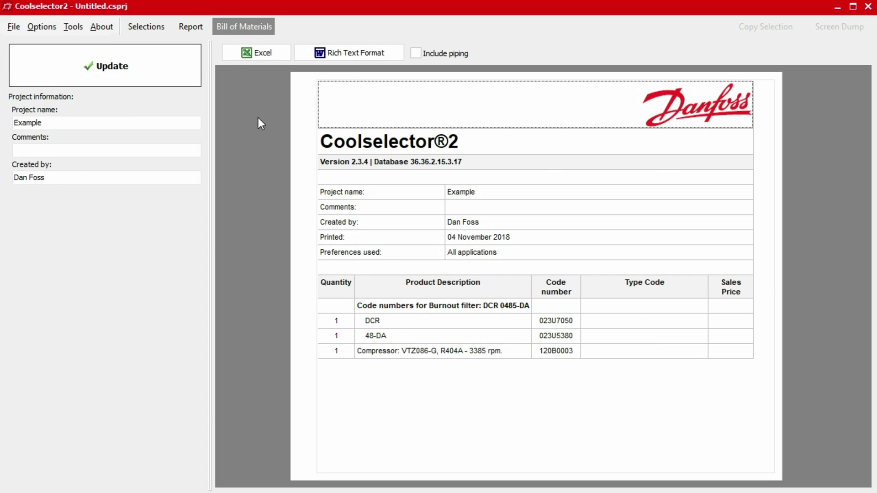
Step: Show the project report and expand Burnout filter 1's optional report sections
{"action": "left_click", "coordinate": [187, 28]}
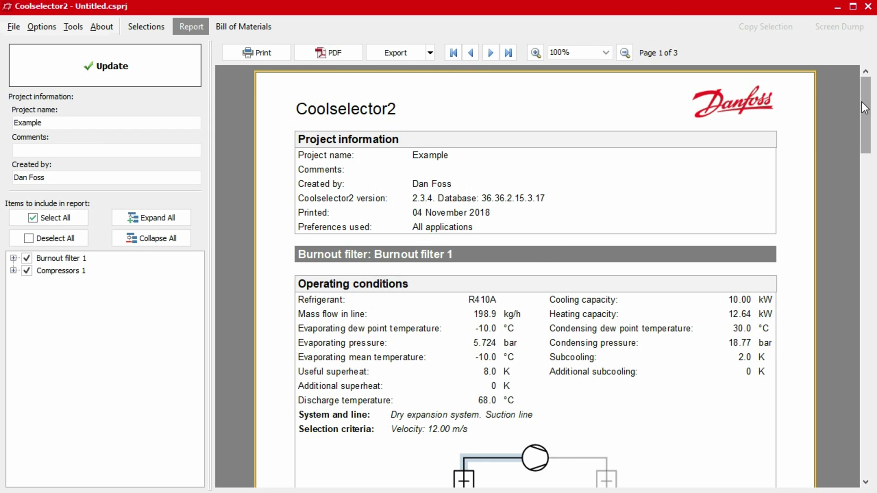
{"action": "mouse_move", "coordinate": [866, 115]}
{"action": "left_mouse_down"}
{"action": "mouse_move", "coordinate": [870, 172]}
{"action": "mouse_move", "coordinate": [869, 71]}
{"action": "left_mouse_up"}
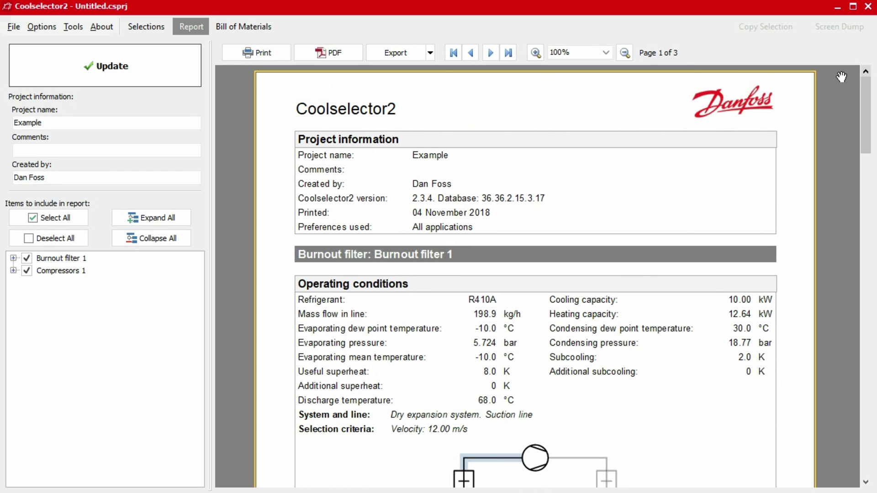
{"action": "left_click", "coordinate": [13, 258]}
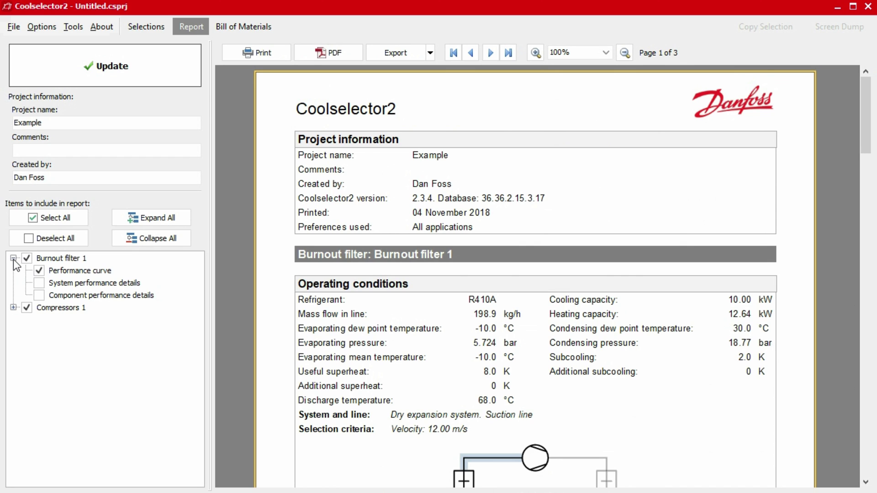
Step: Include Burnout filter 1's system performance details and set the report comment to 'Example'
{"action": "left_click", "coordinate": [44, 285]}
{"action": "left_click", "coordinate": [113, 71]}
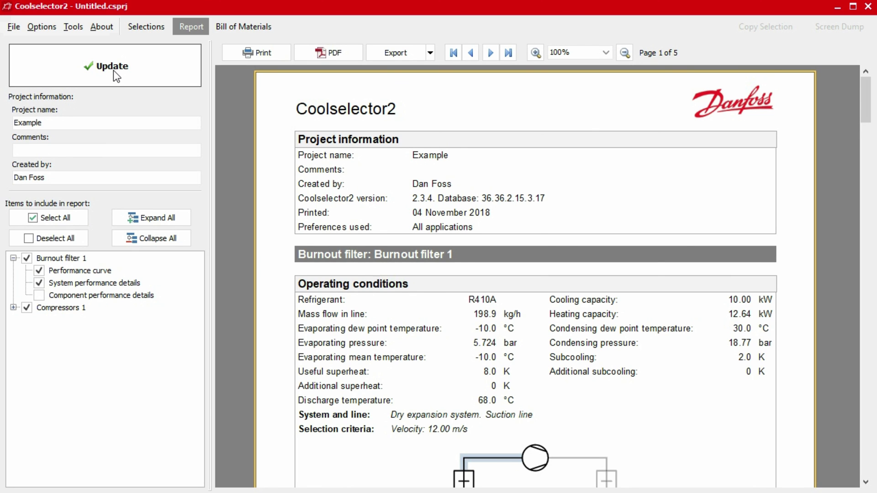
{"action": "left_click", "coordinate": [118, 152]}
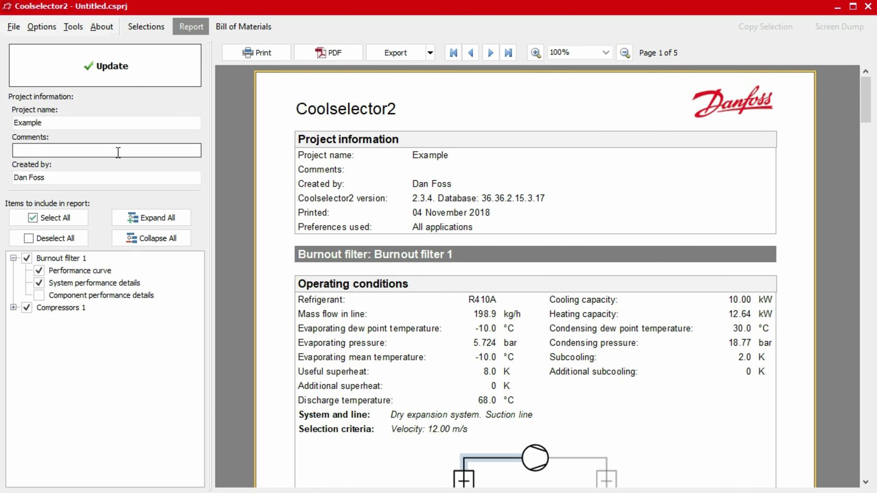
{"action": "type", "text": "Exam"}
{"action": "type", "text": "ple"}
{"action": "left_click", "coordinate": [112, 67]}
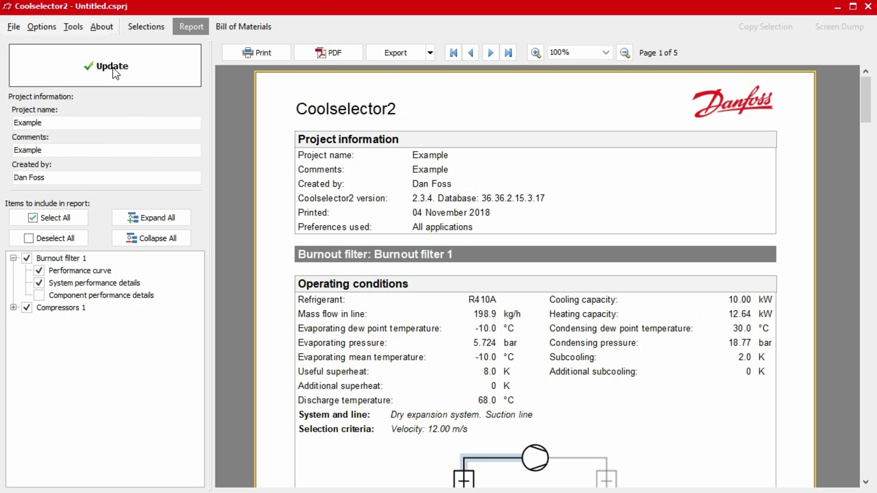
{"action": "left_click", "coordinate": [429, 55]}
{"action": "left_click", "coordinate": [430, 56]}
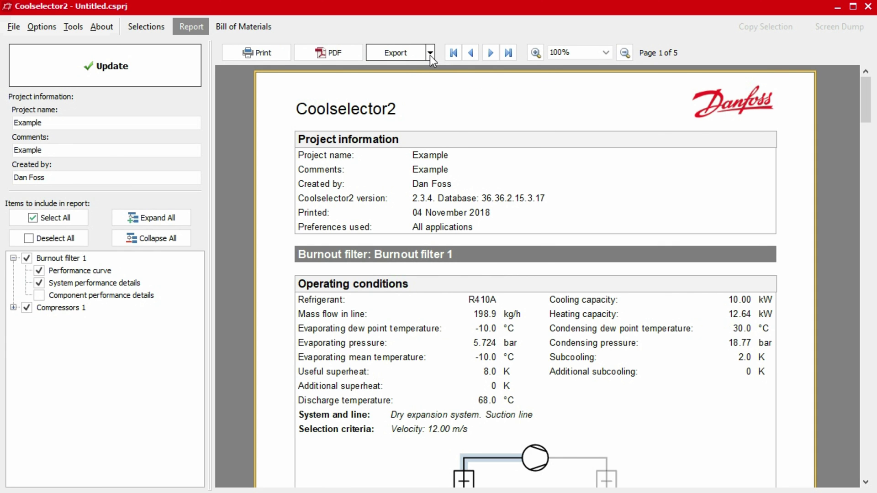